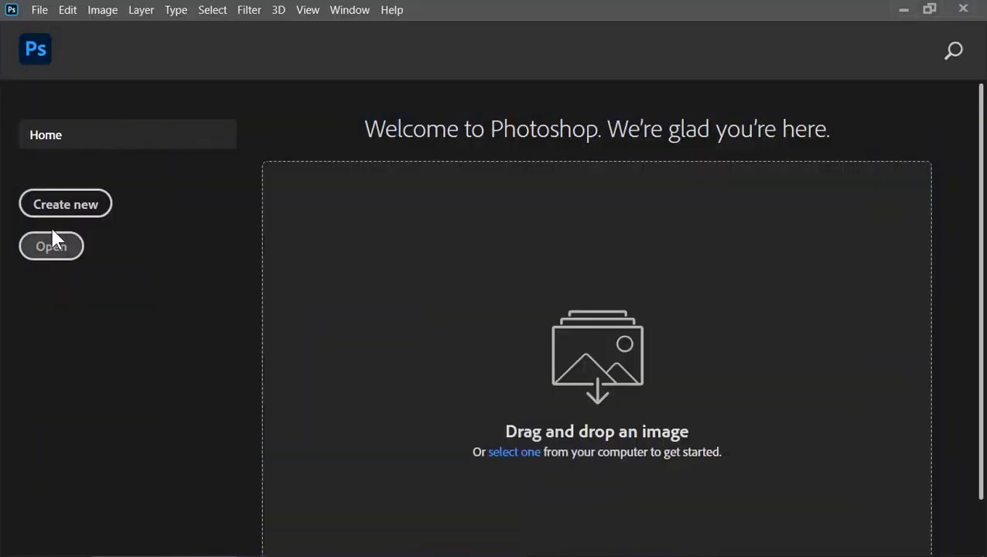
Step: Create a new document 1920 pixels wide and 1080 pixels high
left_click(66, 205)
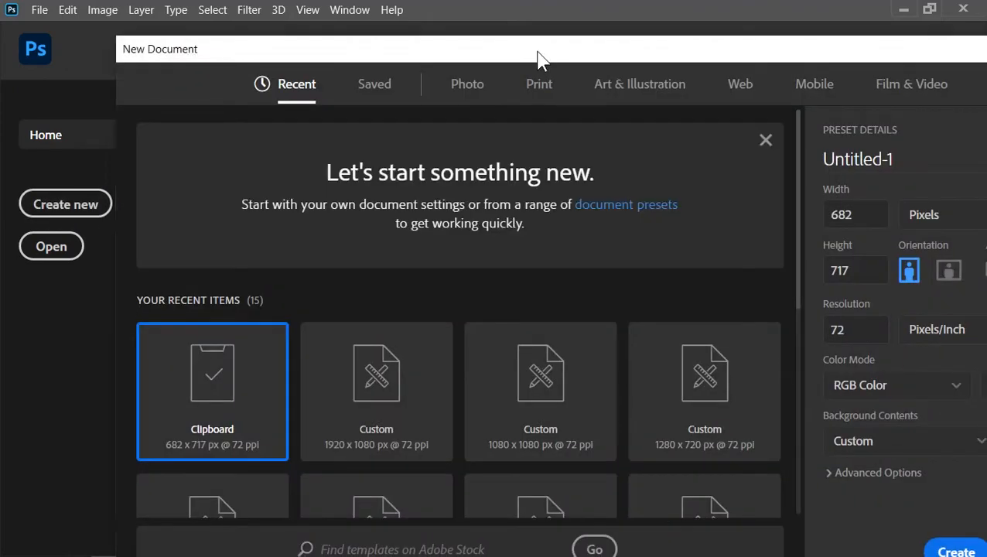
left_click_drag(537, 59, 422, 35)
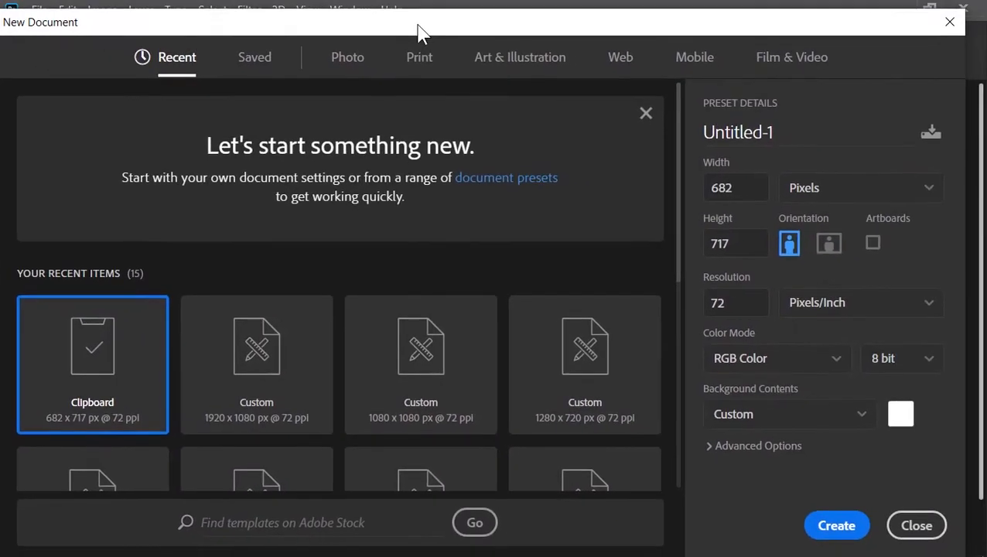
left_click(762, 193)
type("1920")
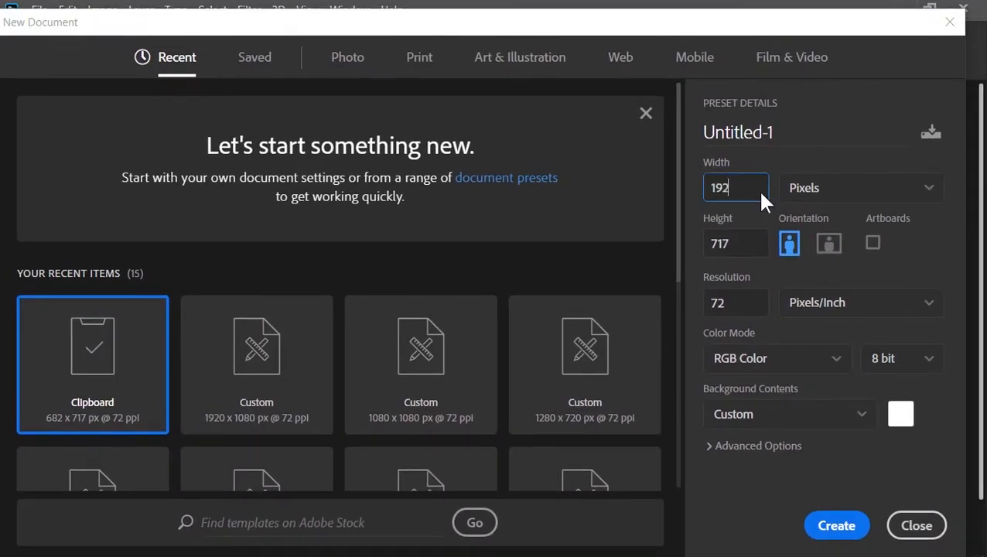
key("Tab")
type("1080")
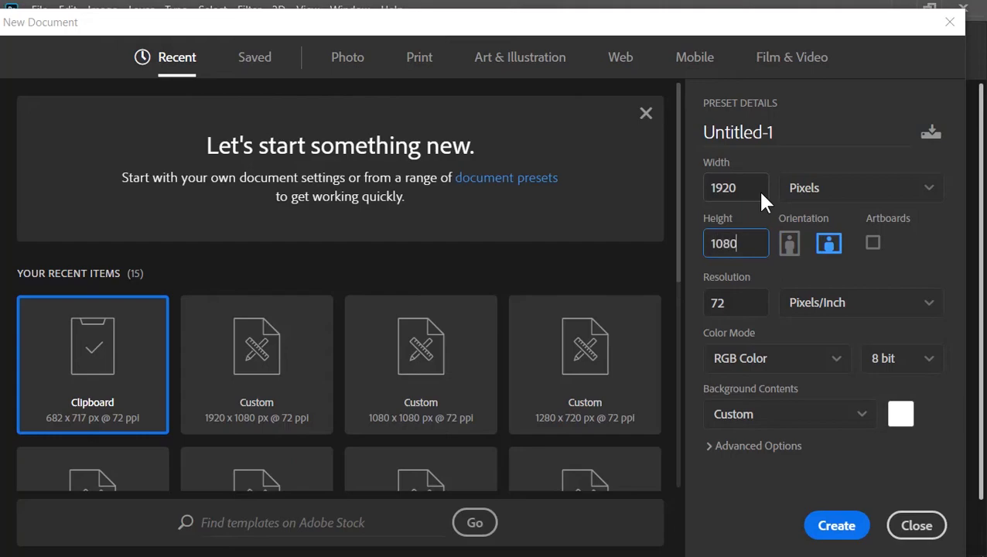
left_click(838, 524)
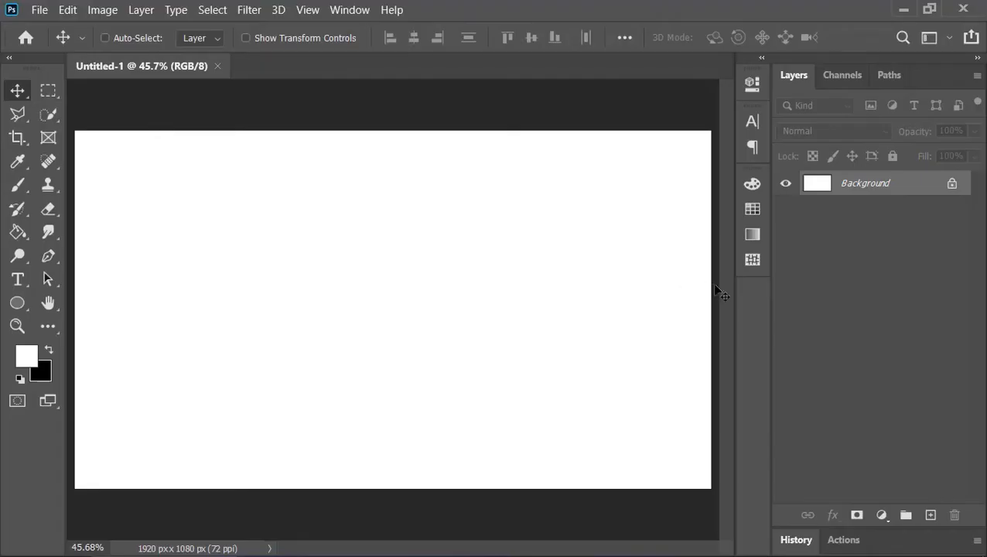
Step: Add a Gradient fill layer using the Black, White preset from the Basics group
left_click(885, 514)
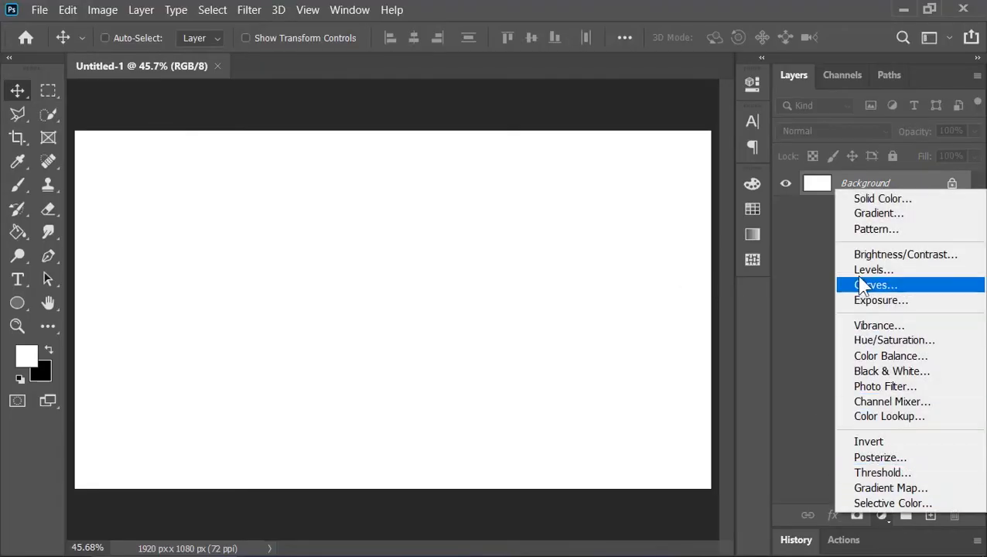
left_click(871, 215)
left_click(864, 51)
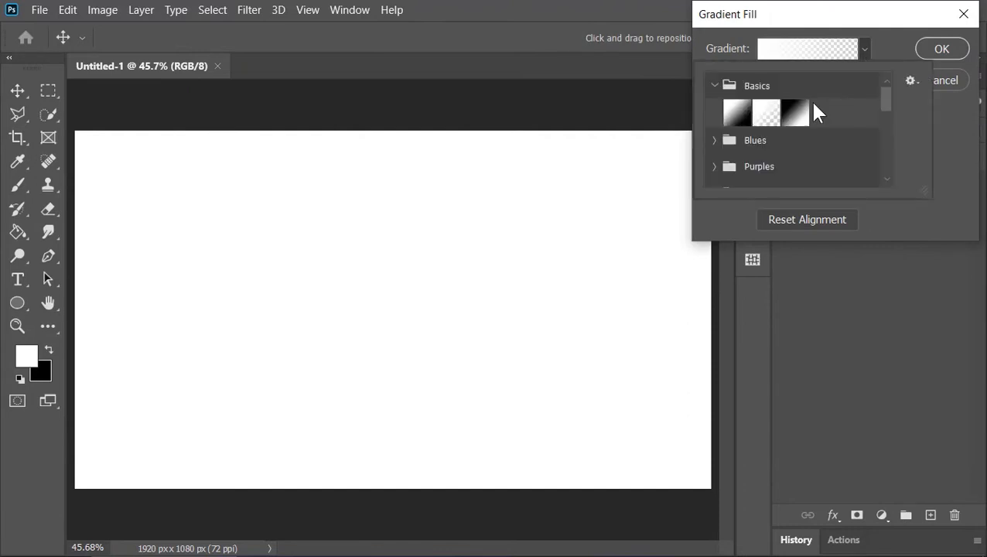
left_click(795, 113)
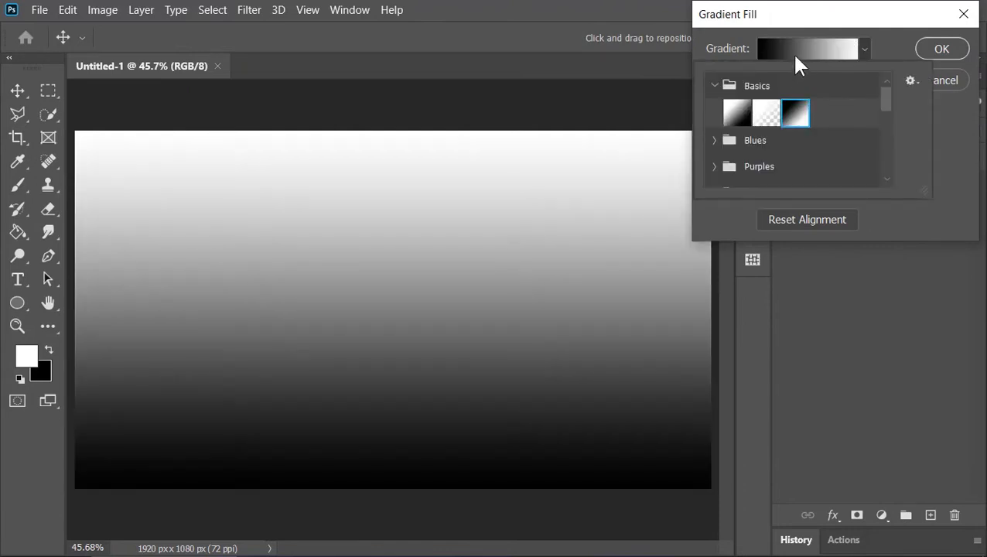
Step: Change the gradient's color stop at location 0% to blue 1f4eff
left_click(796, 52)
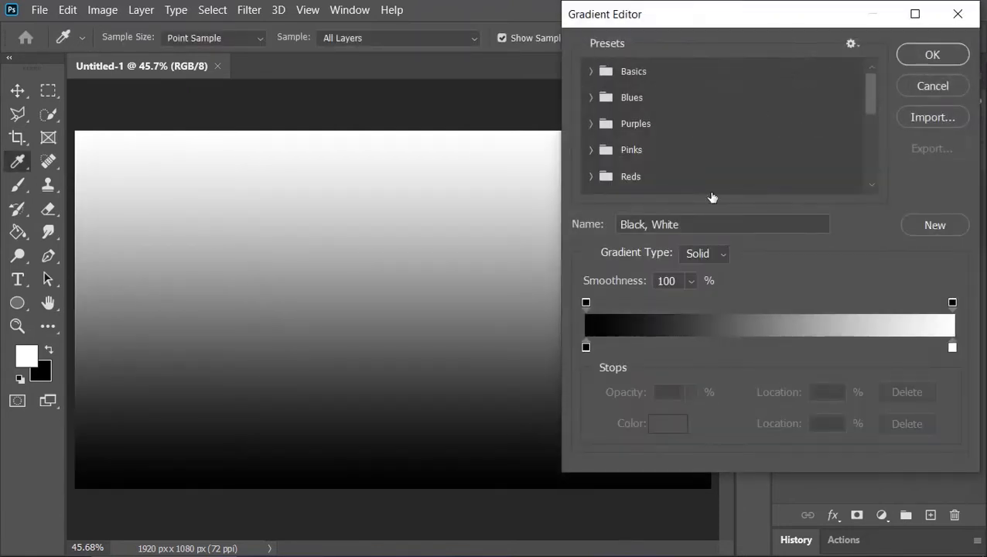
left_click(585, 348)
left_click(669, 423)
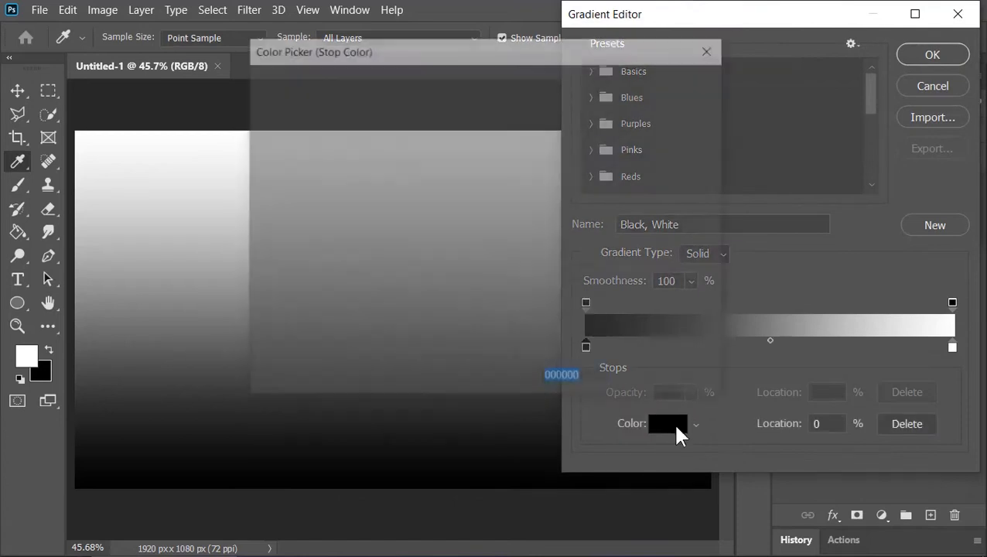
type("0000ff")
left_click(508, 176)
left_click_drag(473, 90, 458, 91)
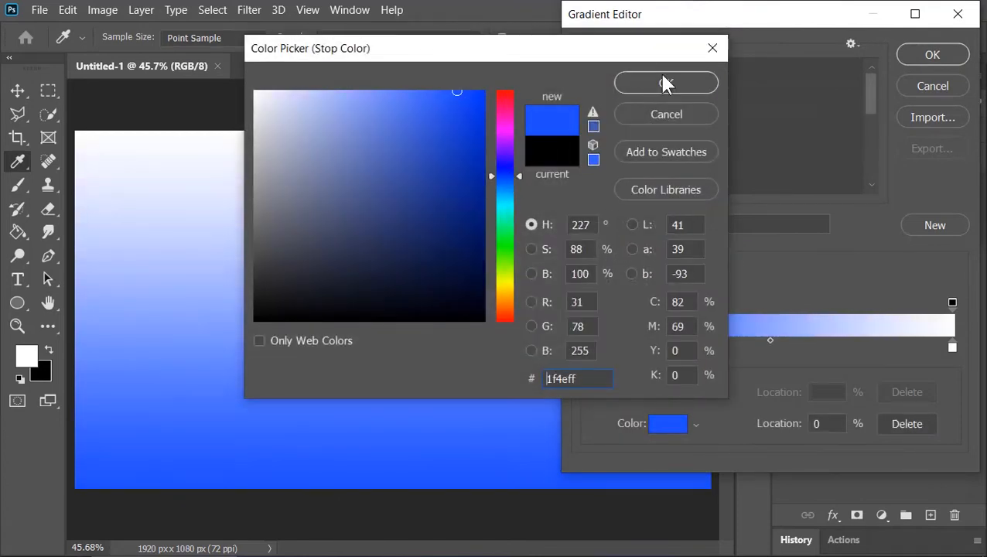
left_click(664, 82)
Step: Change the gradient's color stop at location 100% to light blue 34d6ff and accept the edited gradient
left_click(953, 348)
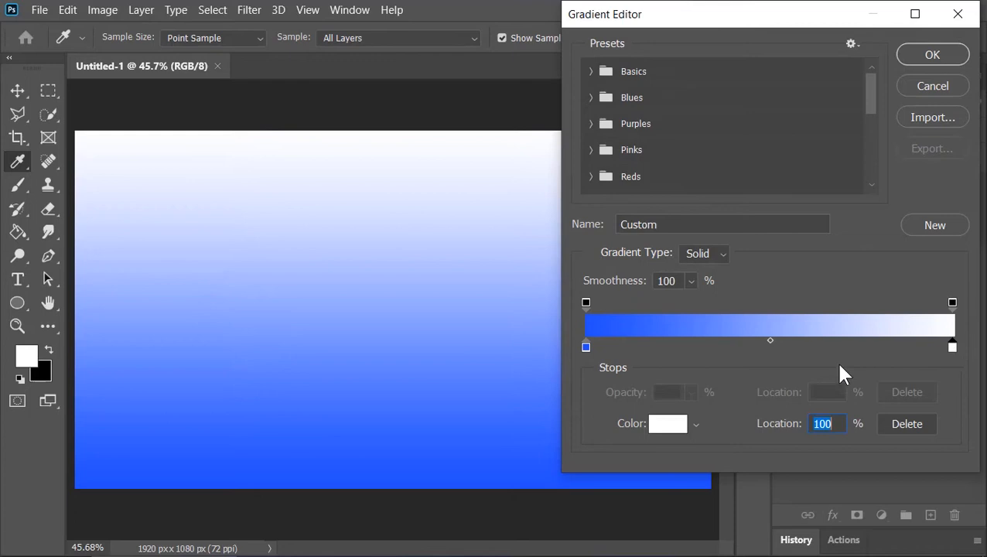
left_click(655, 430)
left_click(762, 157)
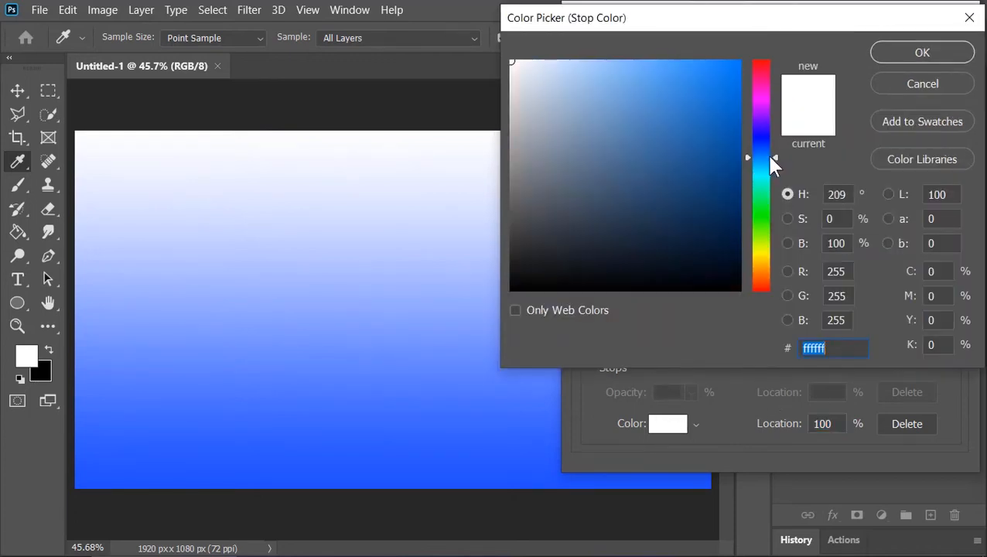
left_click(694, 60)
left_click(768, 169)
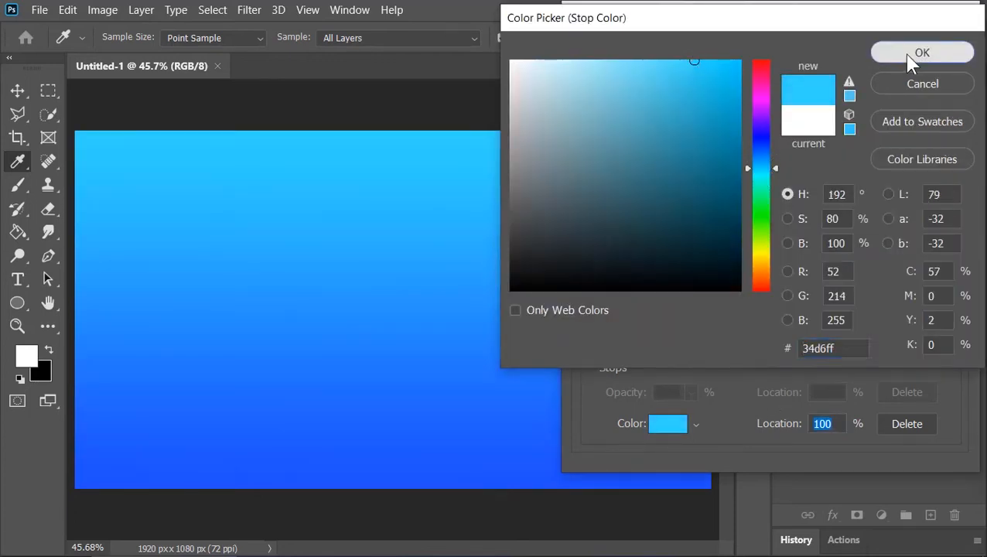
left_click(913, 52)
left_click(923, 55)
Step: Apply the gradient fill with a 45° angle and 220% scale, and delete the Background layer
type("45")
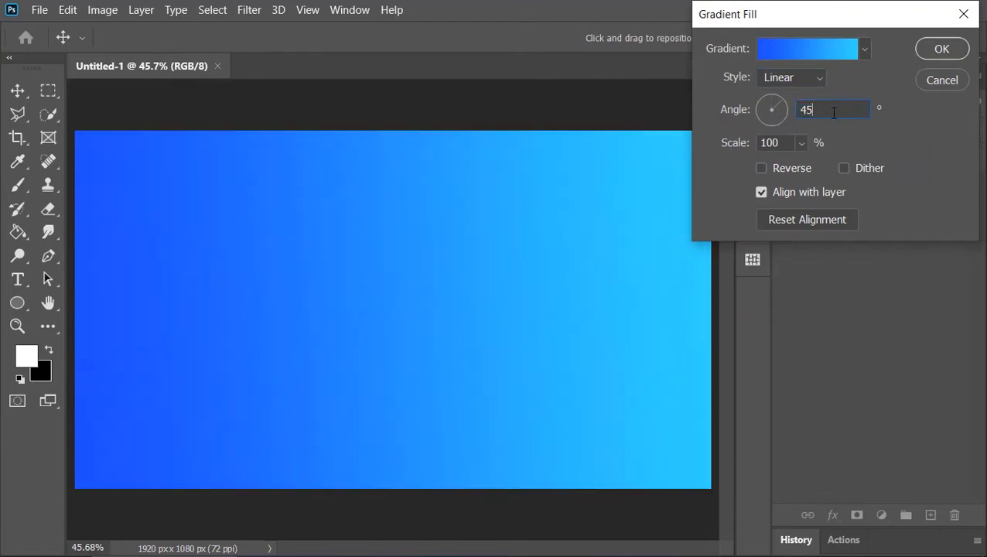
double_click(773, 144)
type("220")
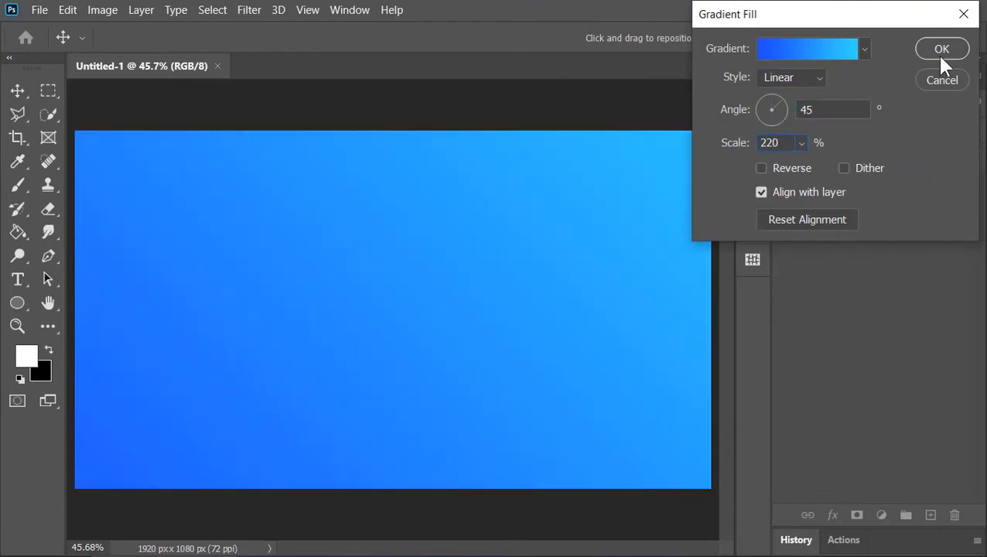
left_click(941, 53)
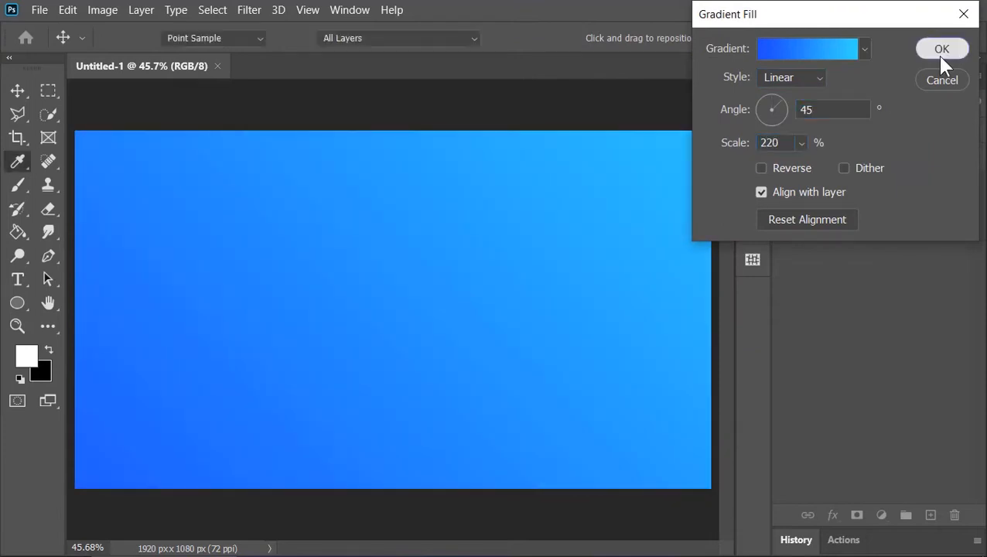
left_click_drag(870, 214, 955, 514)
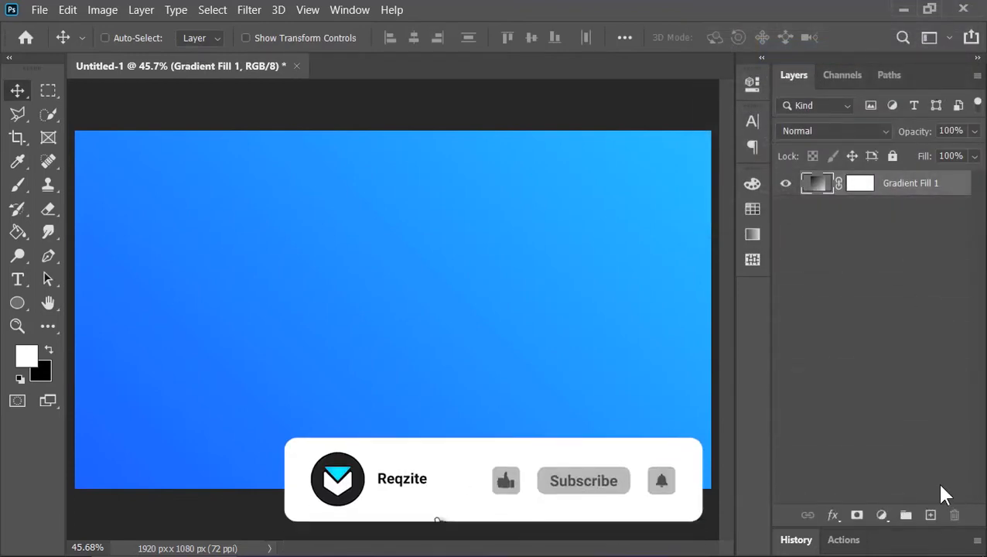
Step: On a new empty layer, select three separate full-height vertical strips, thin, wide and narrow, along the canvas's left edge
left_click(931, 514)
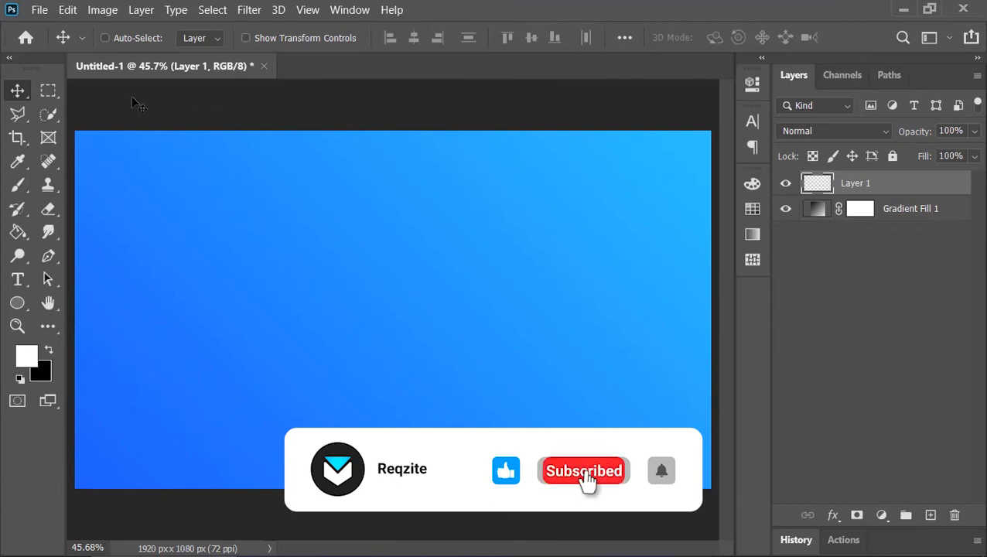
left_click(44, 91)
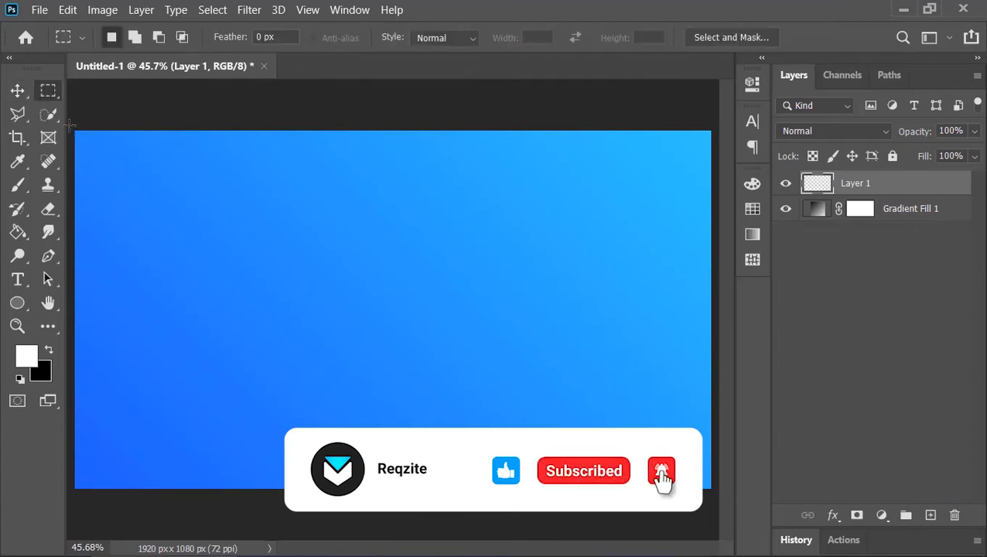
left_click_drag(75, 131, 78, 503)
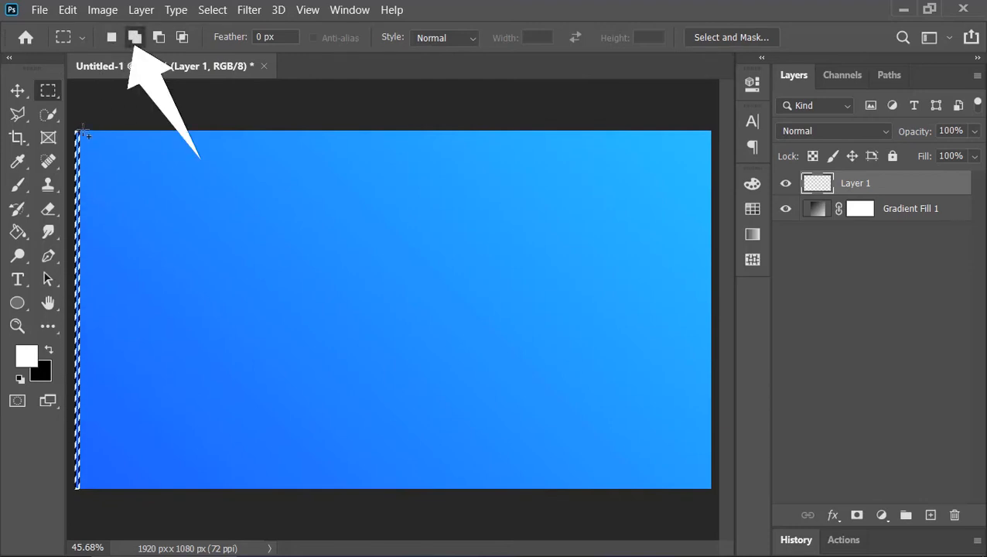
mouse_move(77, 132)
left_mouse_down()
mouse_move(88, 159)
mouse_move(113, 495)
left_mouse_up()
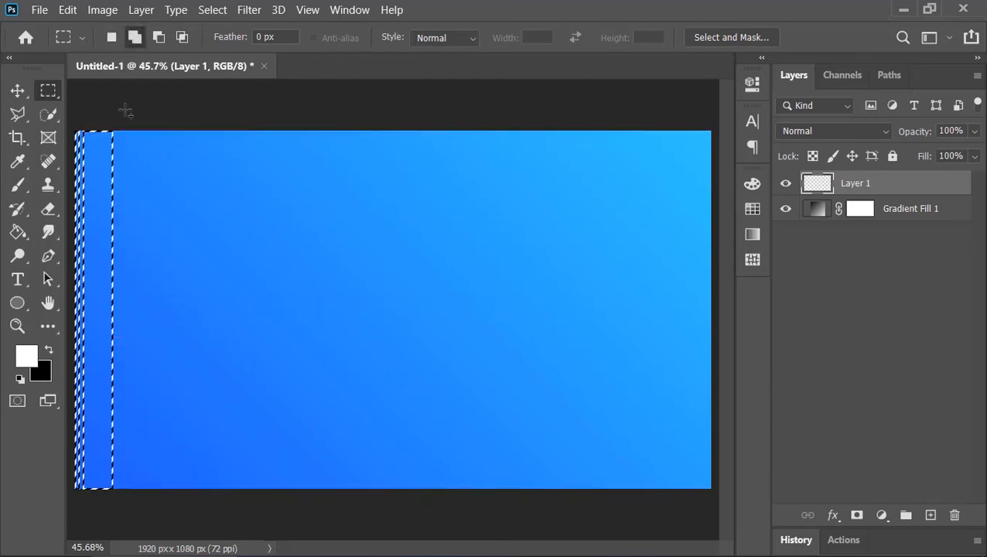
left_click_drag(117, 129, 127, 500)
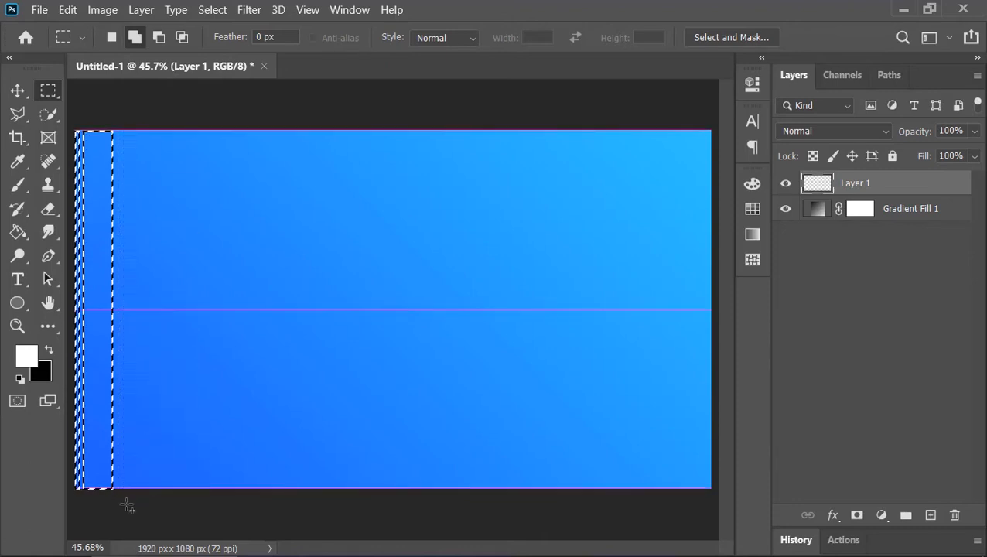
Step: Fill the selected strips with white using the Paint Bucket tool and deselect them
left_click(18, 231)
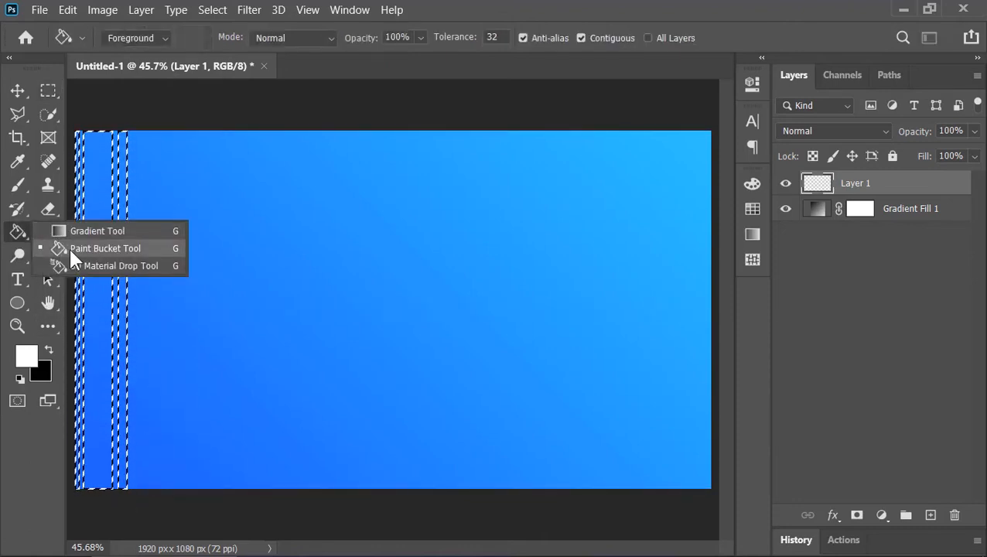
left_click(71, 247)
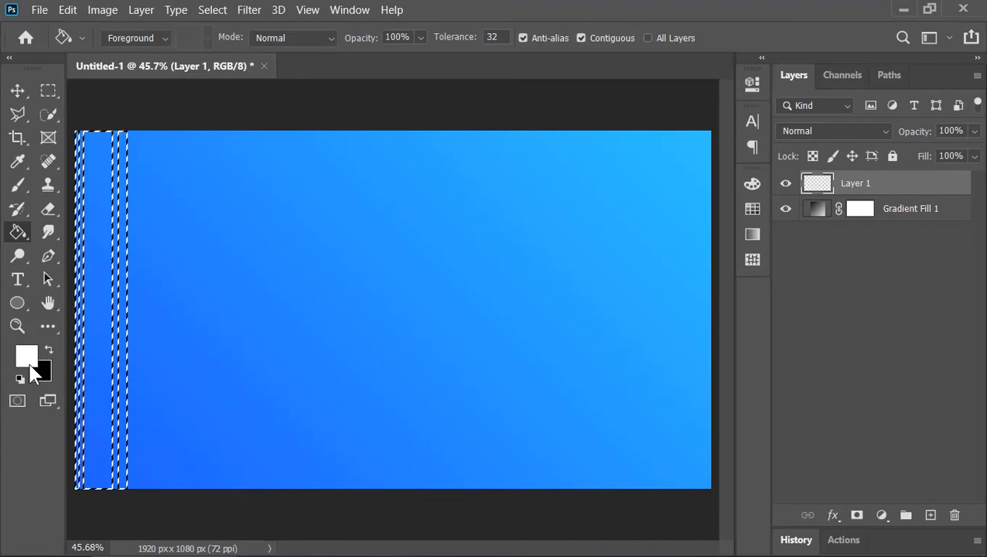
left_click(103, 286)
key("ctrl+d")
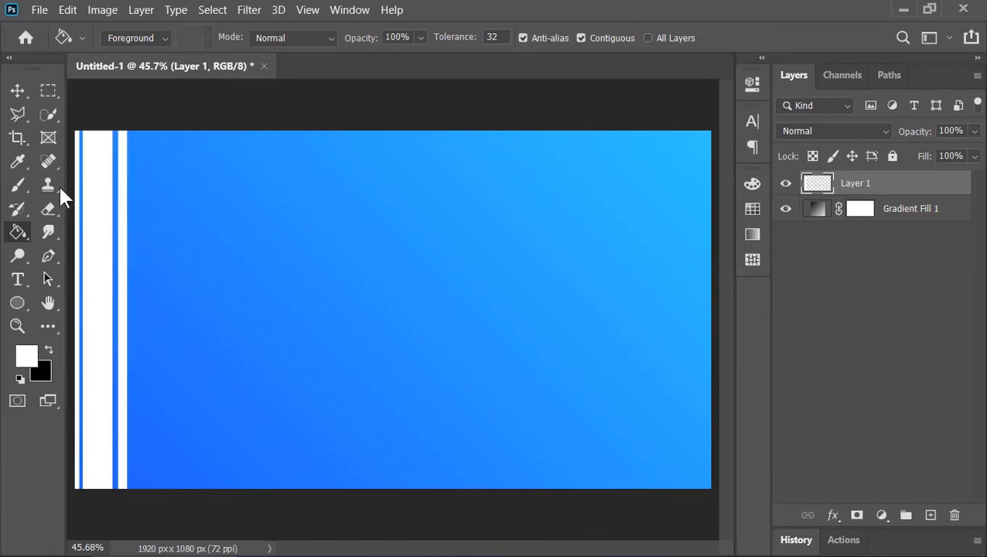
Step: Duplicate the white stripe layer repeatedly, placing the copies side by side until the stripes span the whole canvas width
left_click(17, 91)
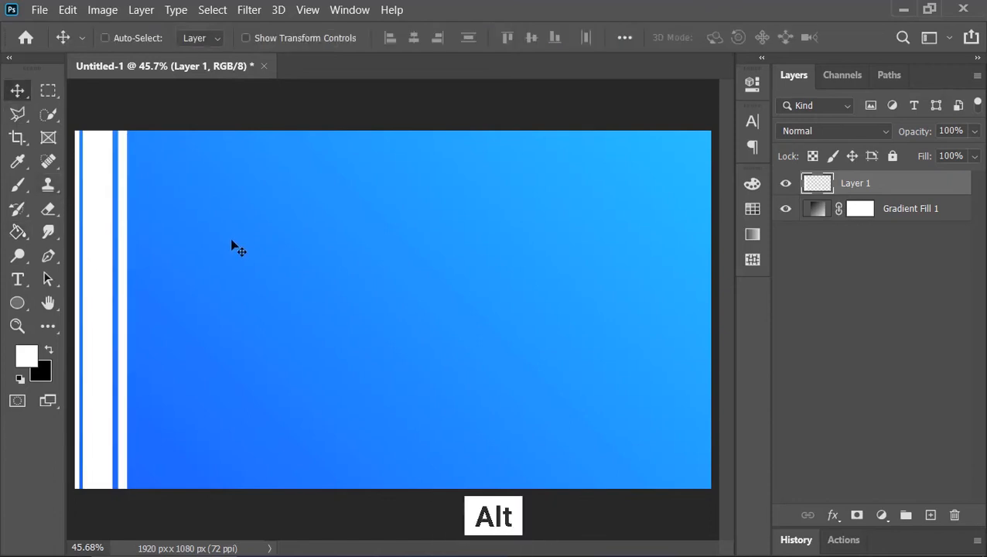
left_click_drag(103, 281, 279, 296)
left_click_drag(286, 296, 342, 298)
left_click(874, 285, "shift")
left_click_drag(94, 309, 392, 312)
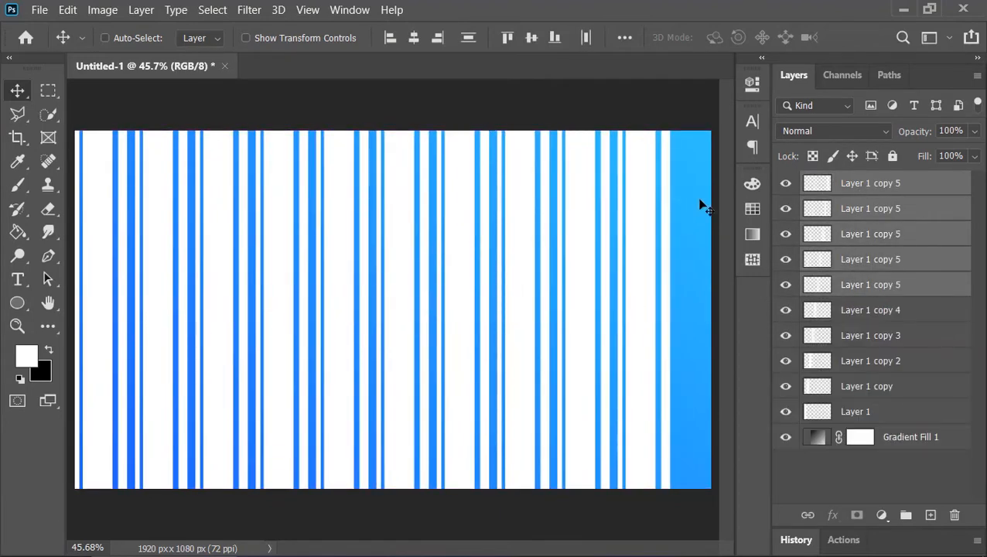
left_click(895, 192)
left_click_drag(319, 308, 388, 308)
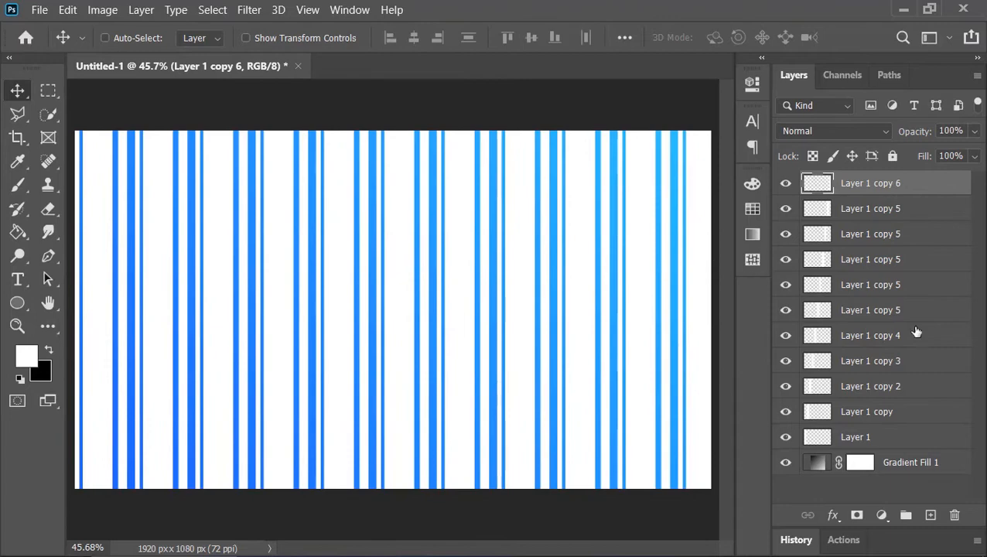
Step: Convert all the stripe layers into one Smart Object and rename it Waves
left_click(872, 440, "shift")
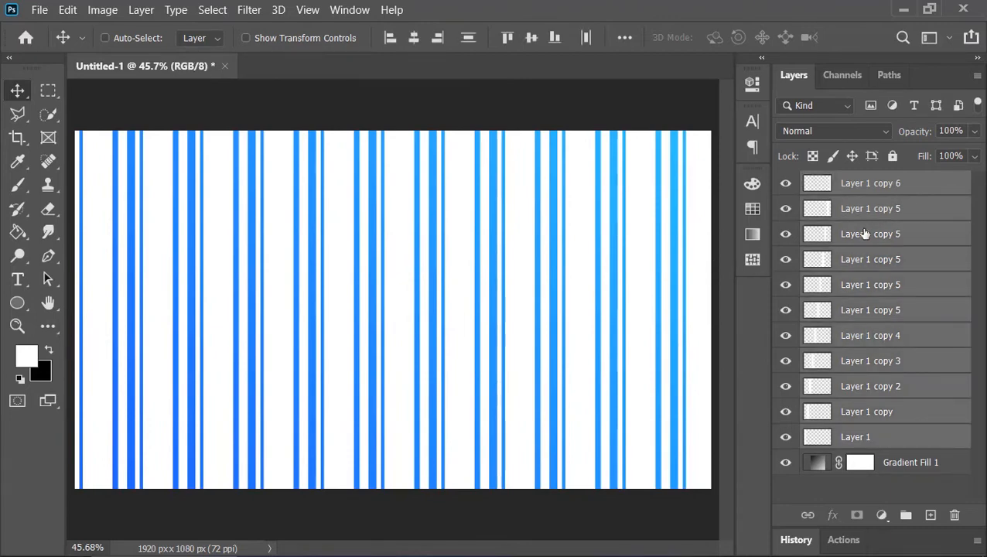
right_click(873, 190)
left_click(707, 249)
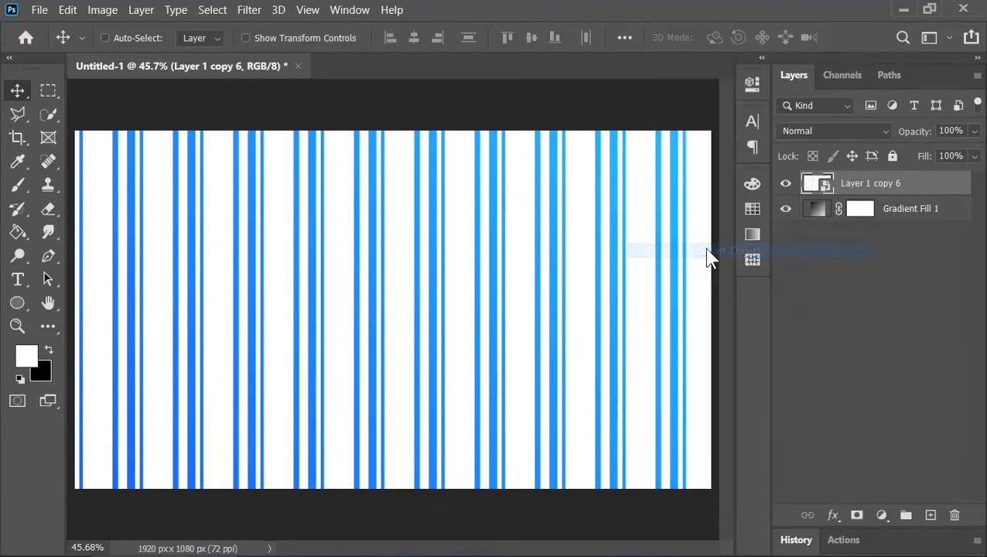
double_click(869, 182)
type("Waves")
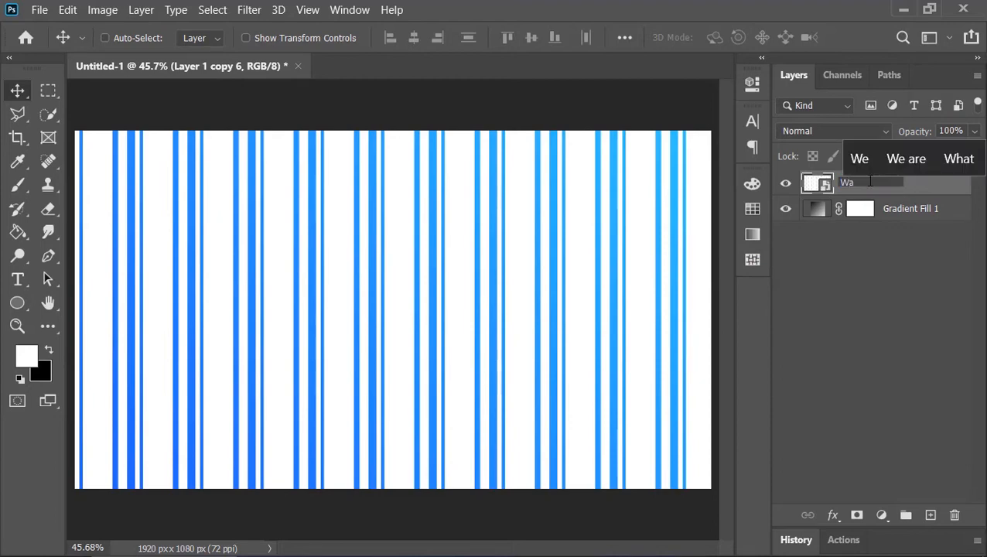
key("Return")
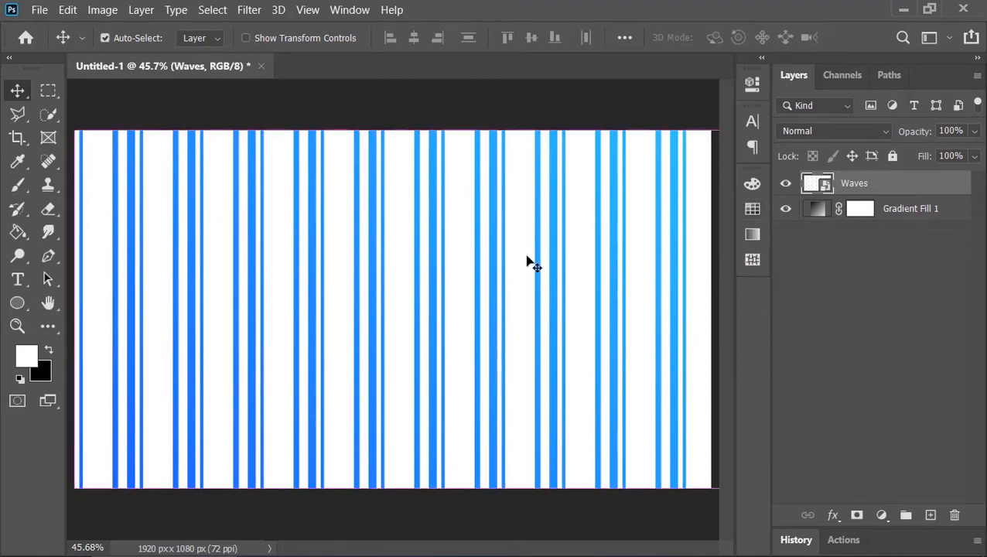
Step: Rotate the Waves layer by 27.3° and stretch it to 115.22% width and 172.98% height so its diagonal stripes cover the canvas
key("ctrl+t")
scroll(527, 263, "down", 3)
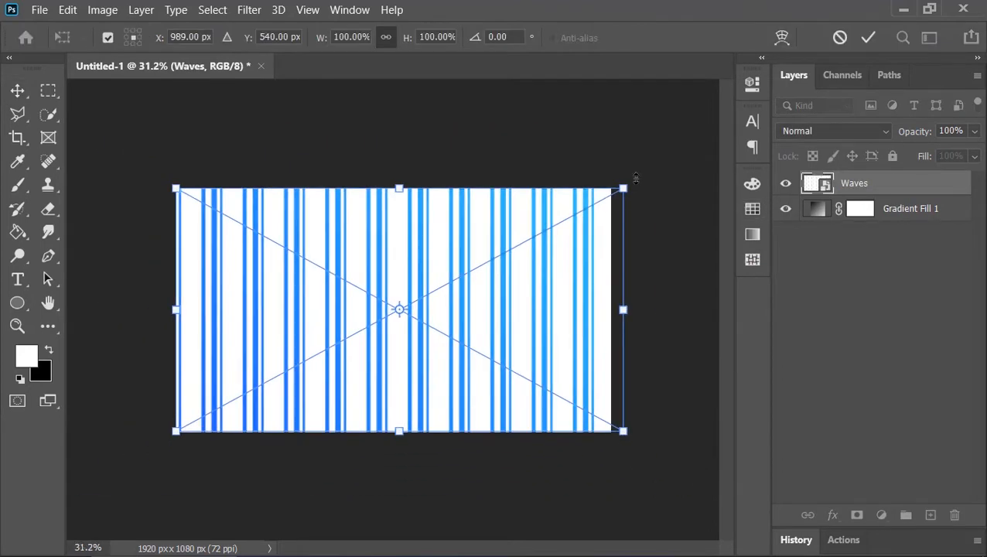
left_click_drag(636, 183, 668, 306)
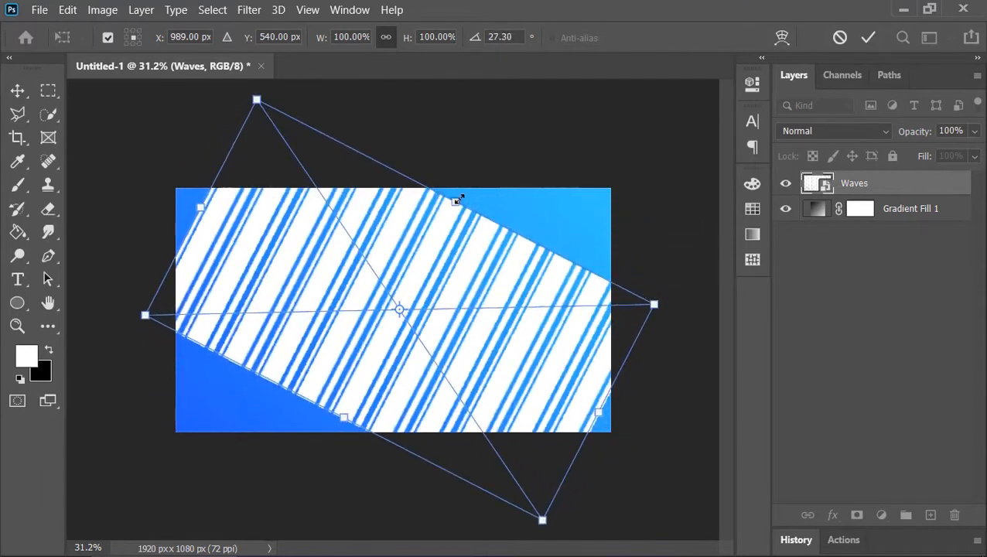
left_click_drag(467, 198, 497, 121)
left_click_drag(596, 411, 628, 427)
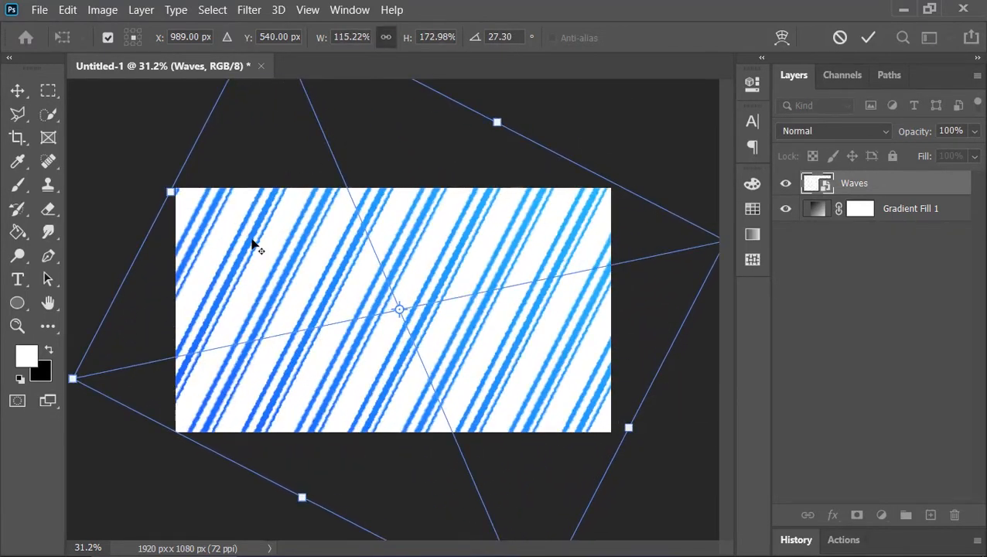
left_click(869, 38)
key("ctrl+0")
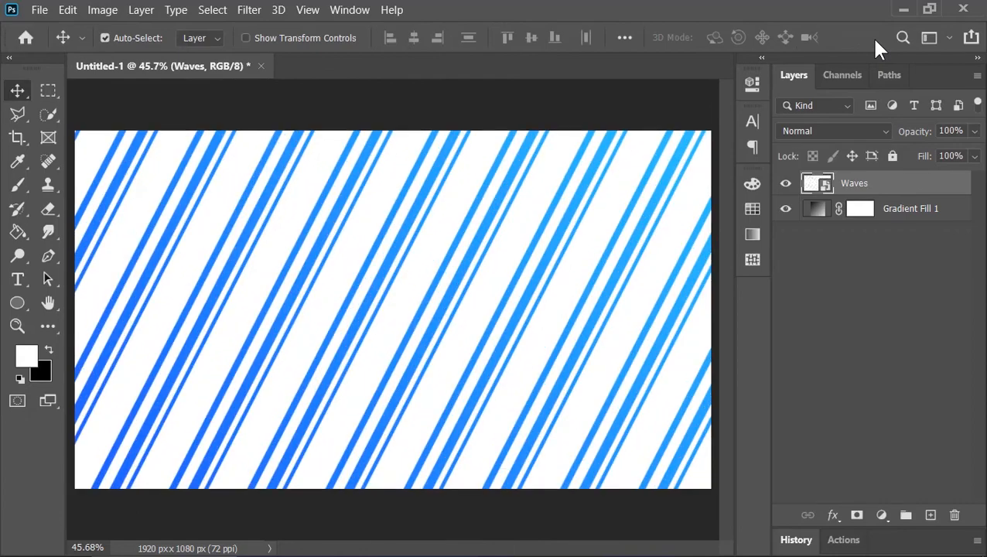
Step: Apply a sine Wave distortion to the Waves layer with 5 generators, wavelength 219–220, amplitude 1–37 and scale 79% by 83%
left_click(263, 15)
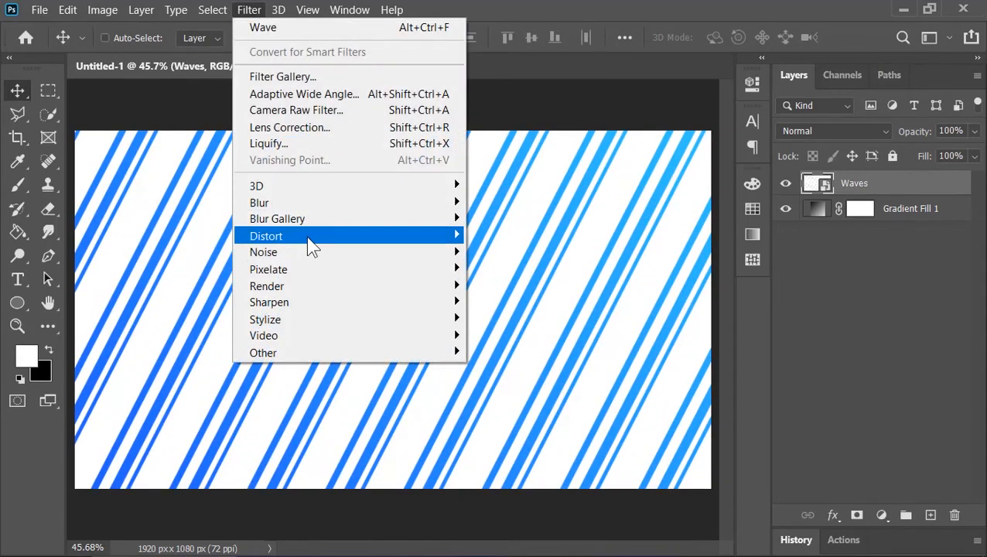
mouse_move(307, 236)
left_click(503, 352)
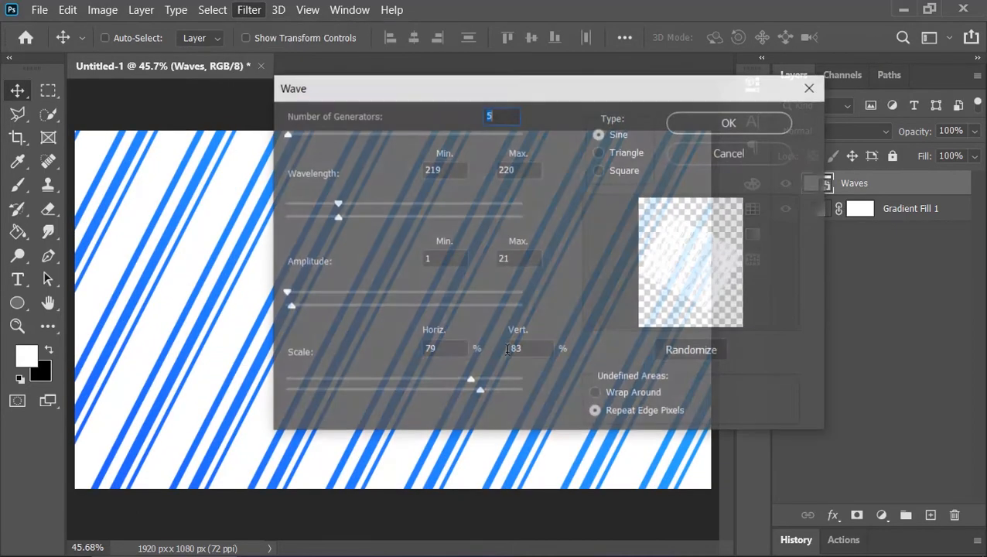
left_click_drag(289, 309, 293, 309)
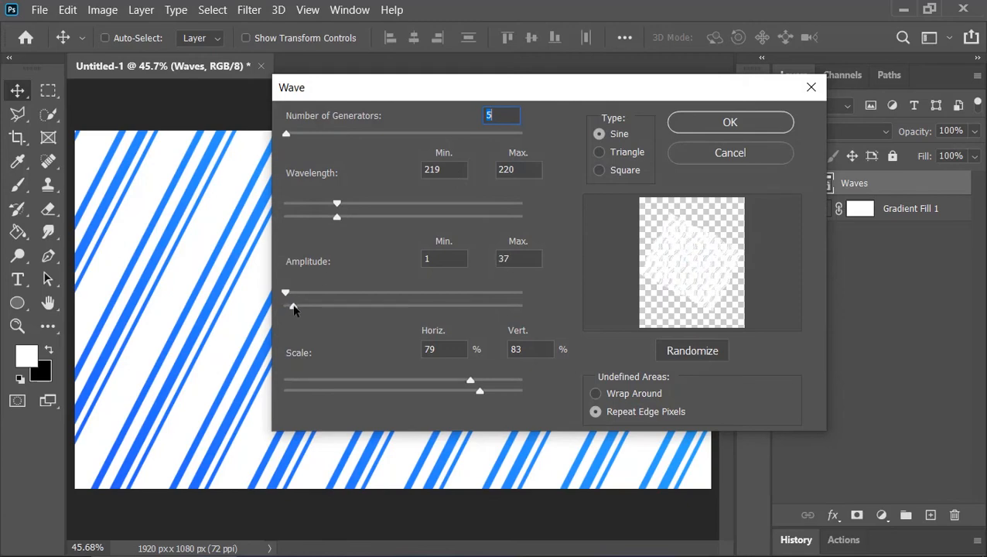
key("Return")
left_click(966, 183)
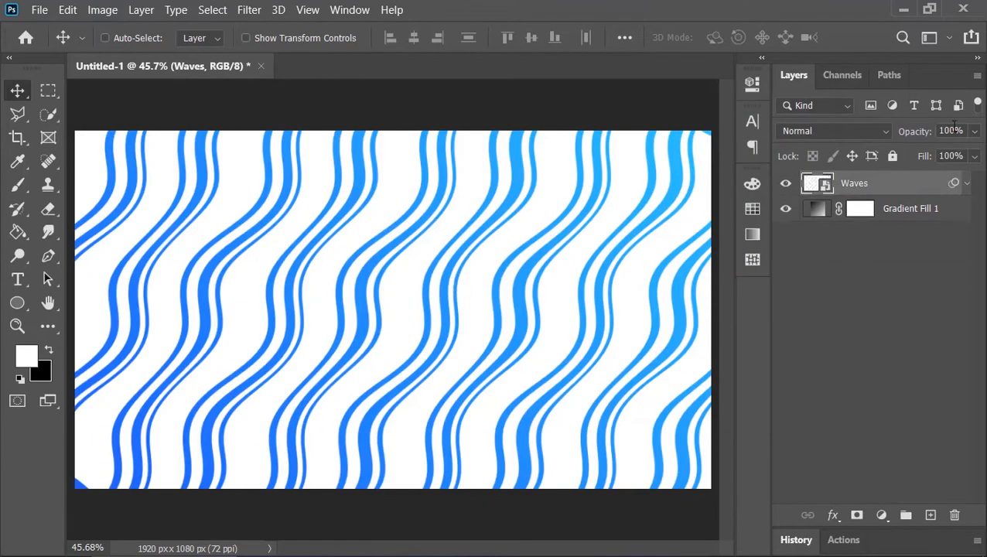
Step: Lower the opacity of the Waves layer to 10%
left_click(953, 131)
type("10")
key("Return")
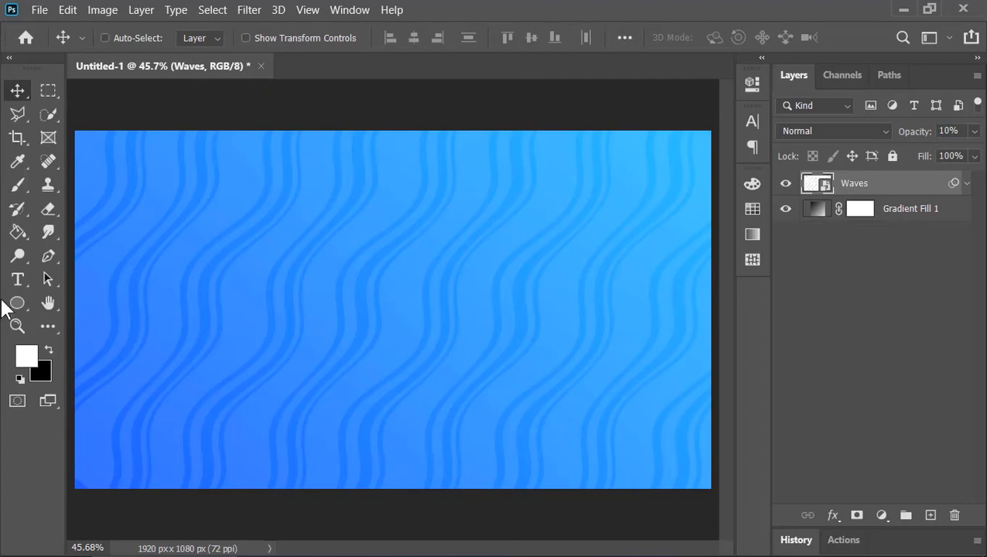
Step: Add the white text "Cut" in Fugaz One Regular at 550 pt on the canvas
left_click(18, 280)
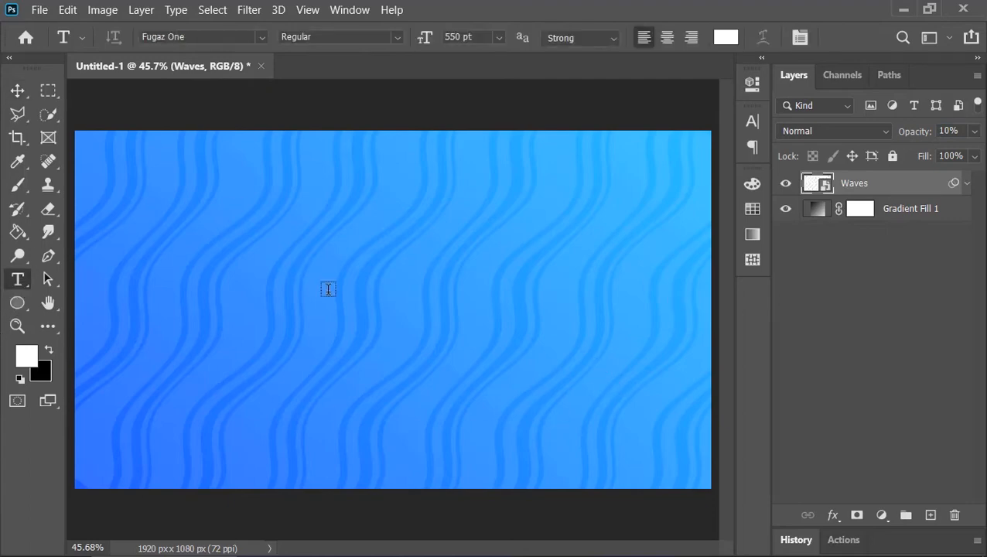
left_click(329, 290)
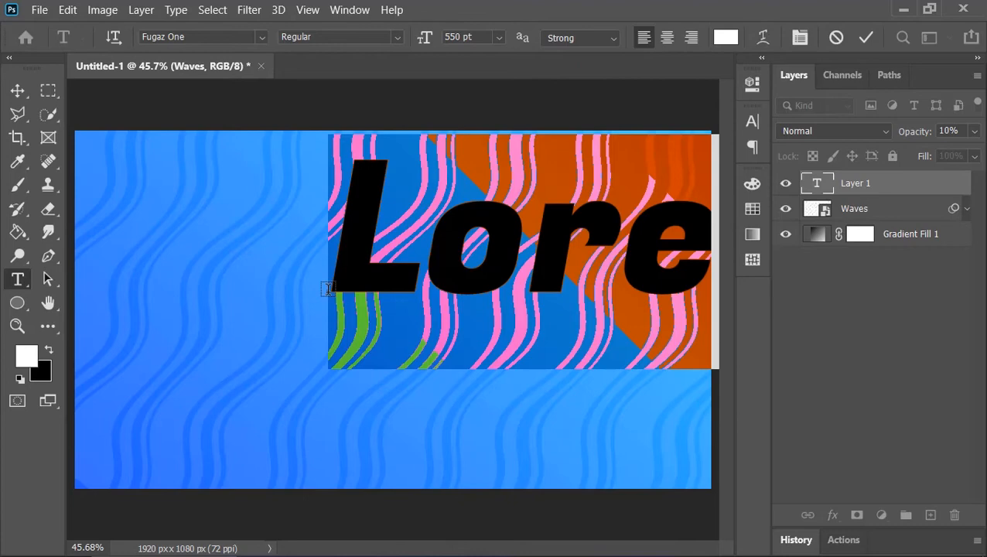
type("Cut")
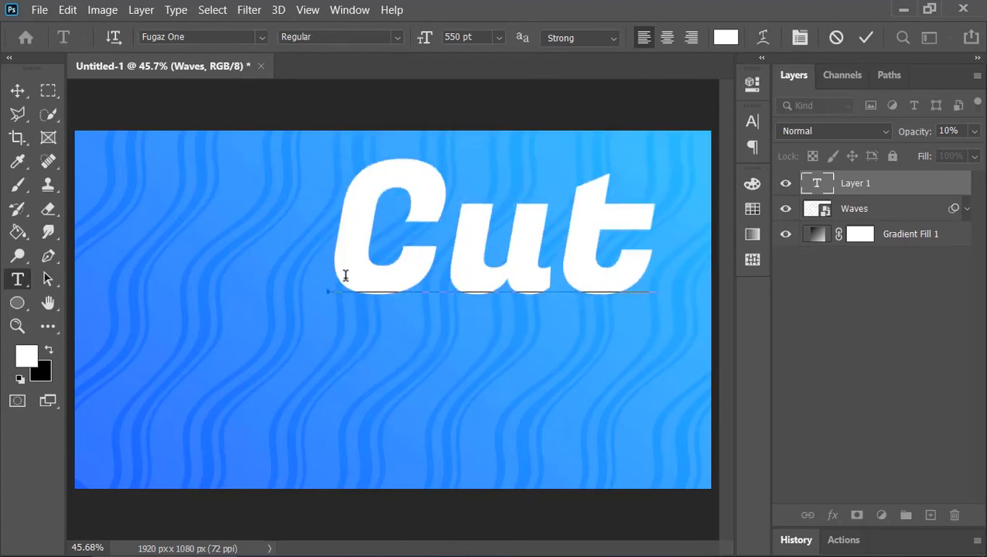
left_click(866, 37)
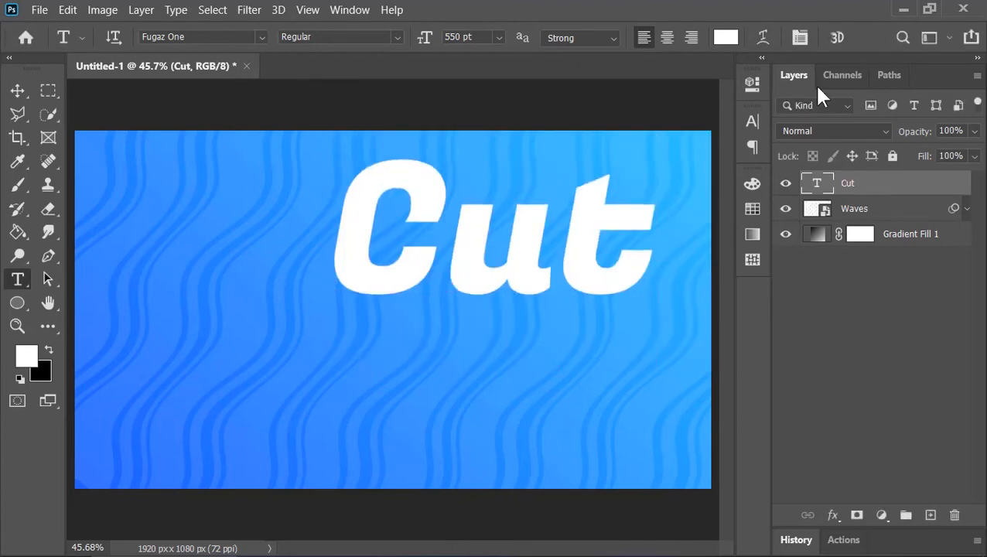
Step: Move the Cut text to the centre of the canvas and convert its layer to a Smart Object
left_click(17, 91)
left_click_drag(498, 257, 390, 346)
right_click(873, 183)
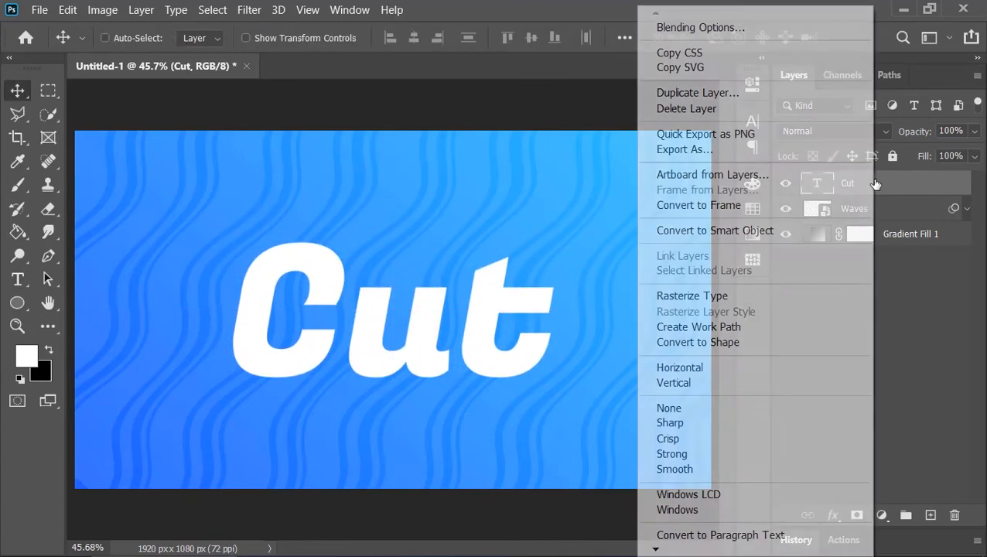
left_click(763, 232)
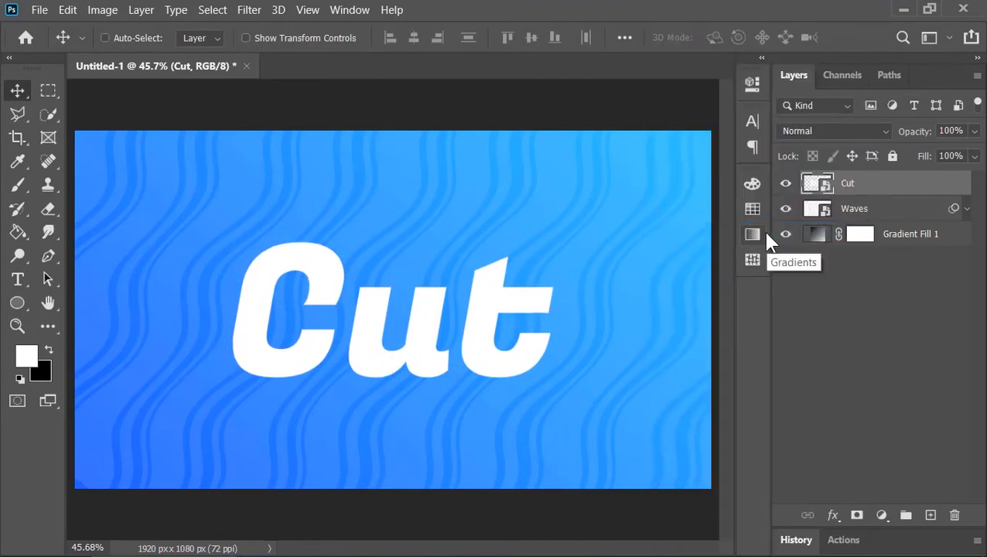
Step: In the Cut layer's style, set the fill opacity to 0% and add a black Color Overlay at 5% opacity
right_click(836, 193)
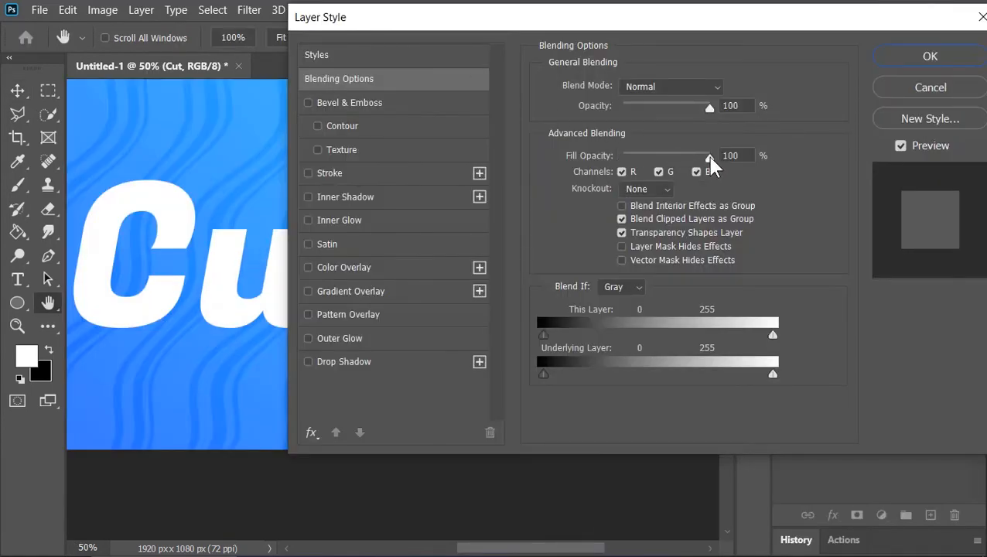
left_click_drag(710, 157, 619, 158)
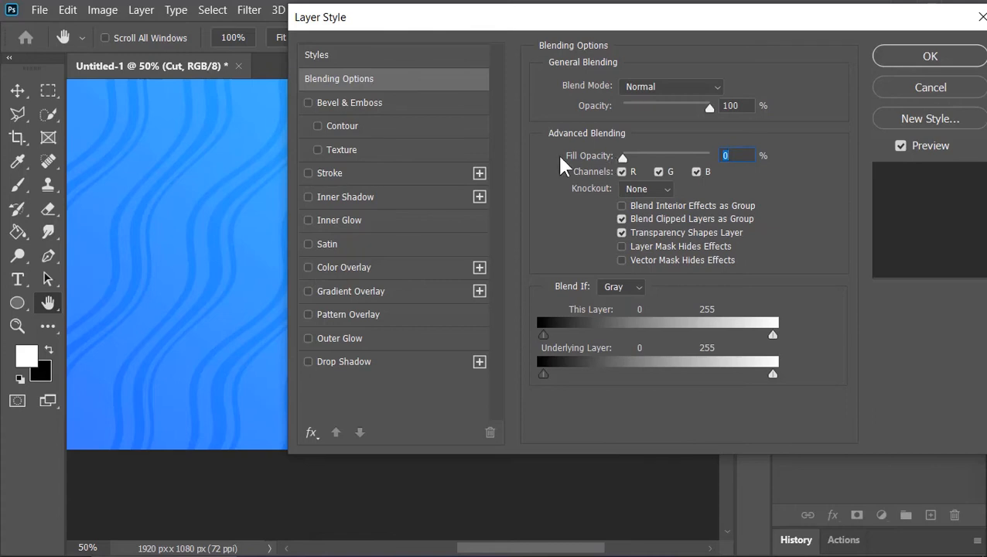
left_click(383, 266)
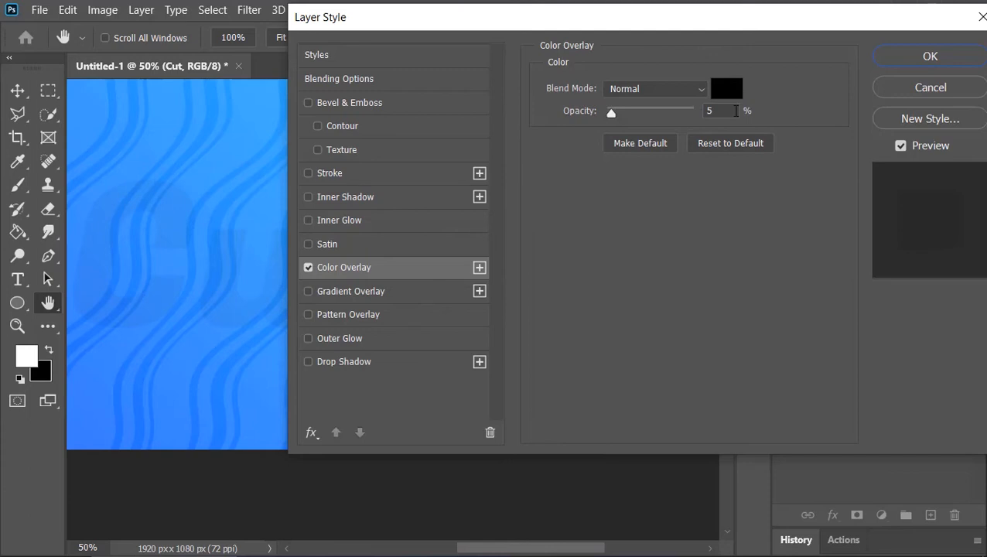
Step: Add a Multiply Inner Shadow to Cut in #003660 with 80% opacity, 135° angle, 30 px distance and 60 px size
left_click(382, 196)
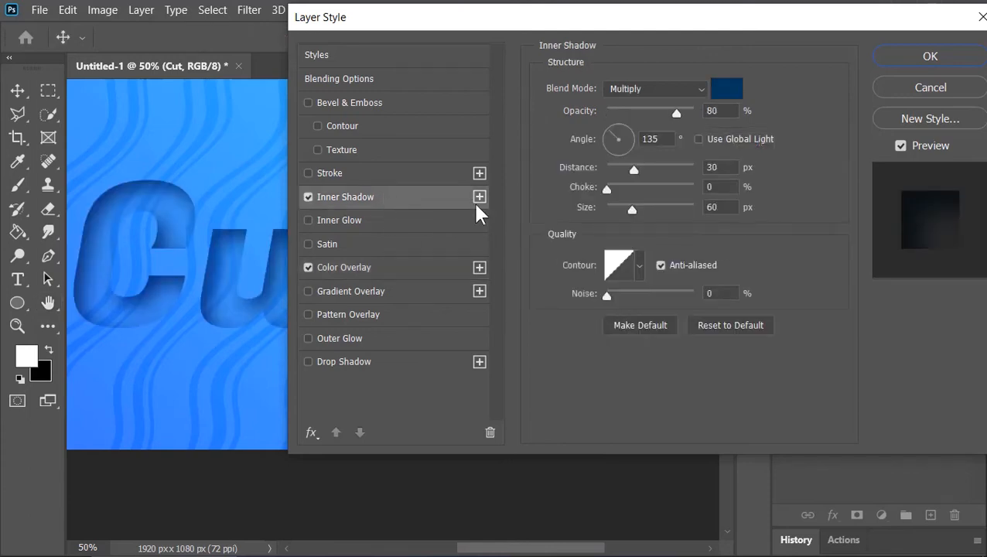
left_click(727, 89)
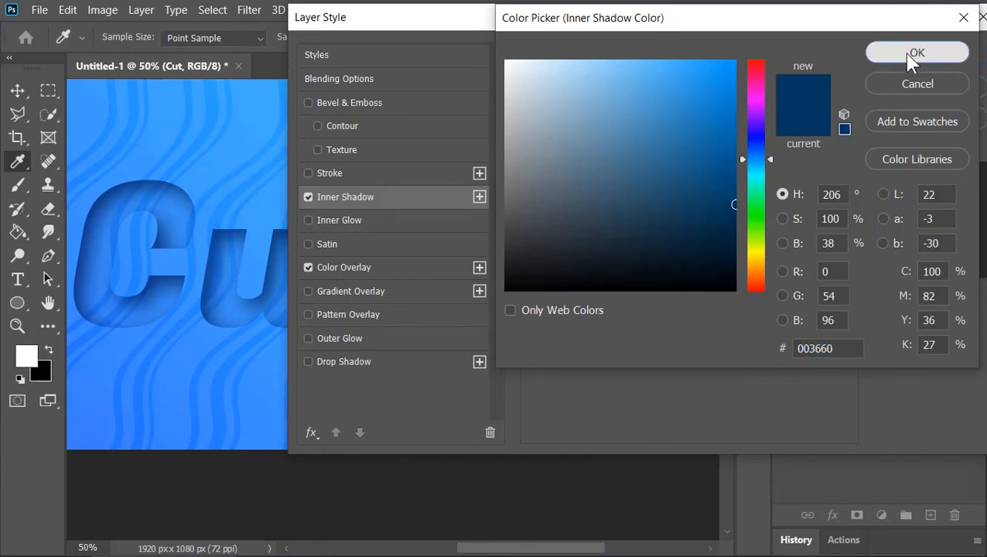
left_click(903, 53)
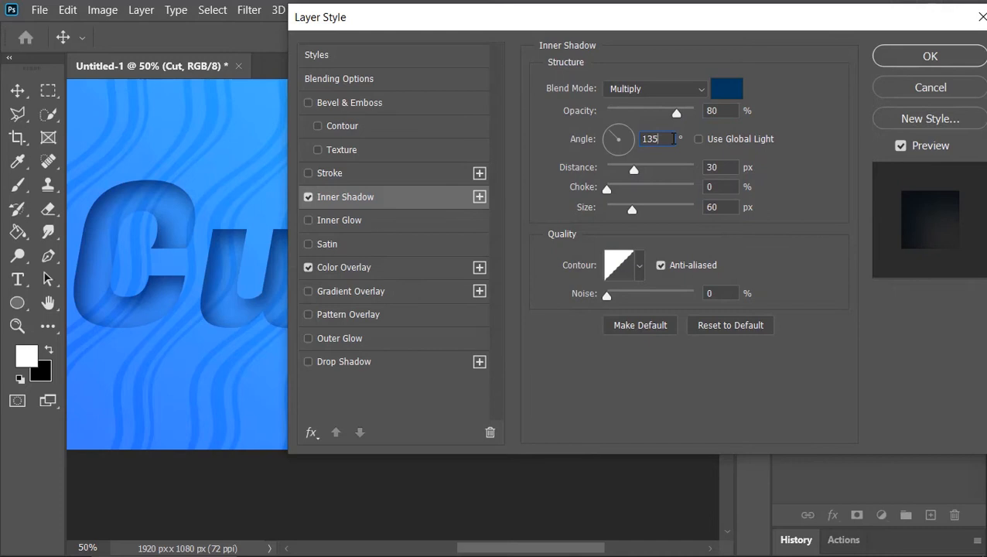
left_click(731, 165)
left_click(731, 210)
Step: Add an Inner Bevel to Cut: depth 200%, size 1 px, angle 90°, altitude 30°, black Multiply highlight 20%, white Linear Dodge shadow 40%
left_click(365, 104)
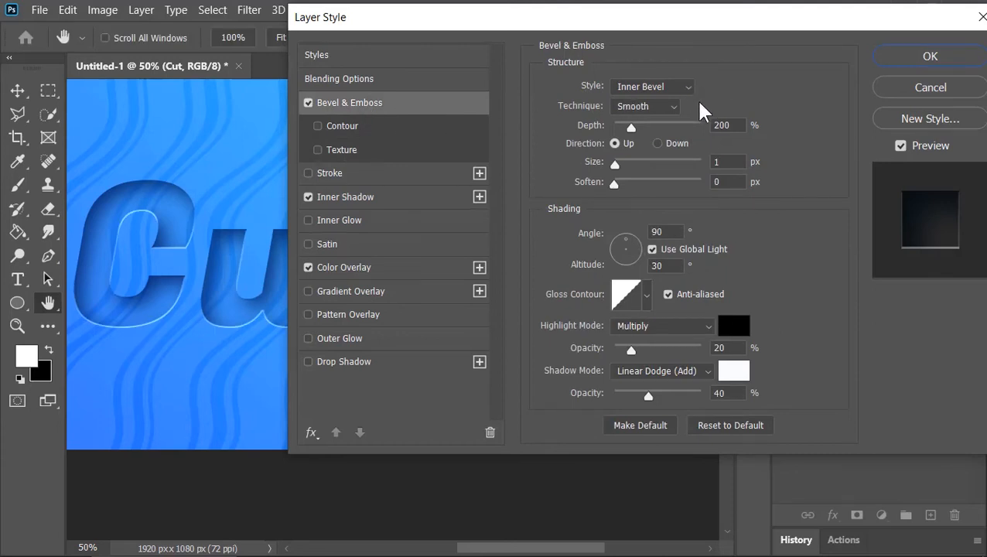
left_click(741, 125)
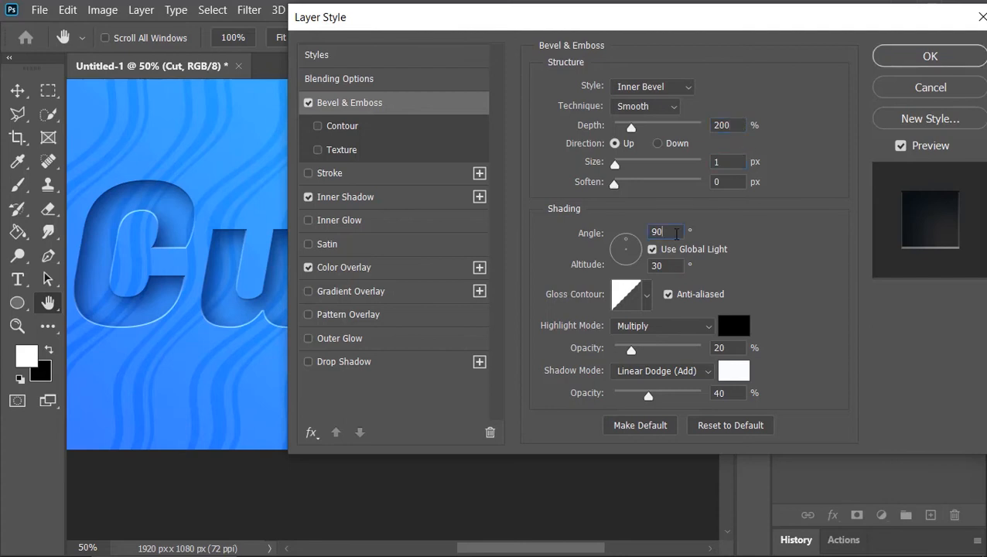
left_click(673, 261)
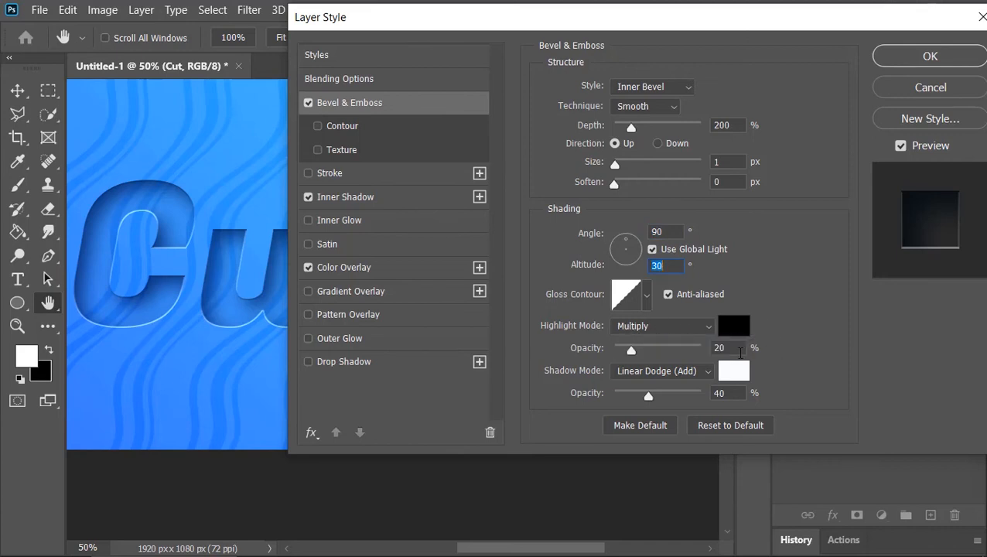
left_click(732, 348)
left_click(936, 50)
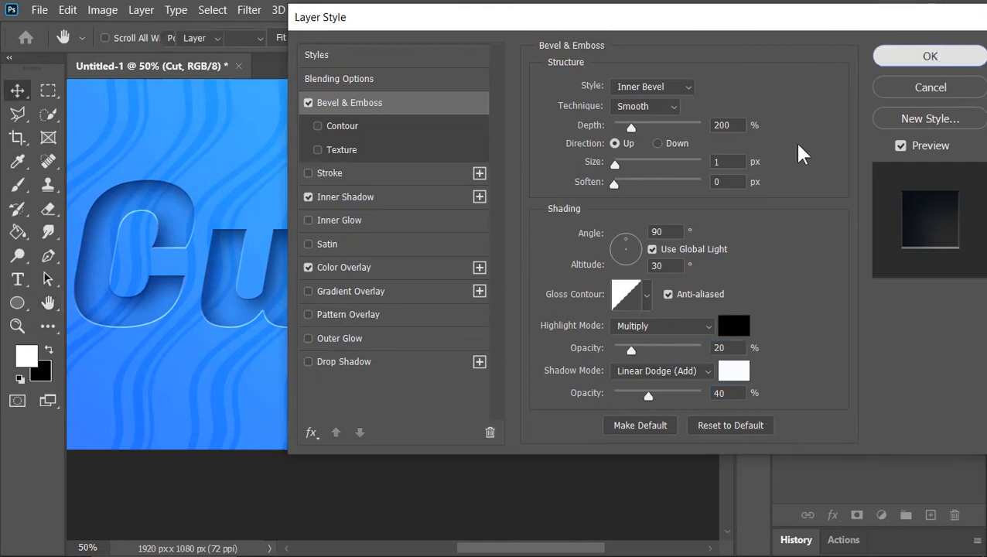
key("ctrl+0")
Step: Add a Hue/Saturation adjustment layer above Cut and shift the hue slightly so the blue turns towards cyan
left_click(880, 516)
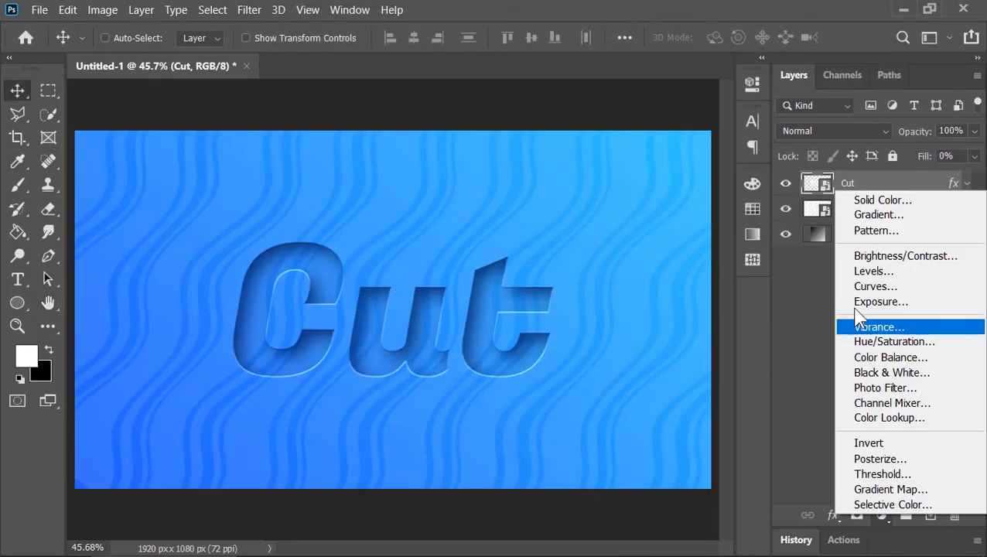
left_click(886, 343)
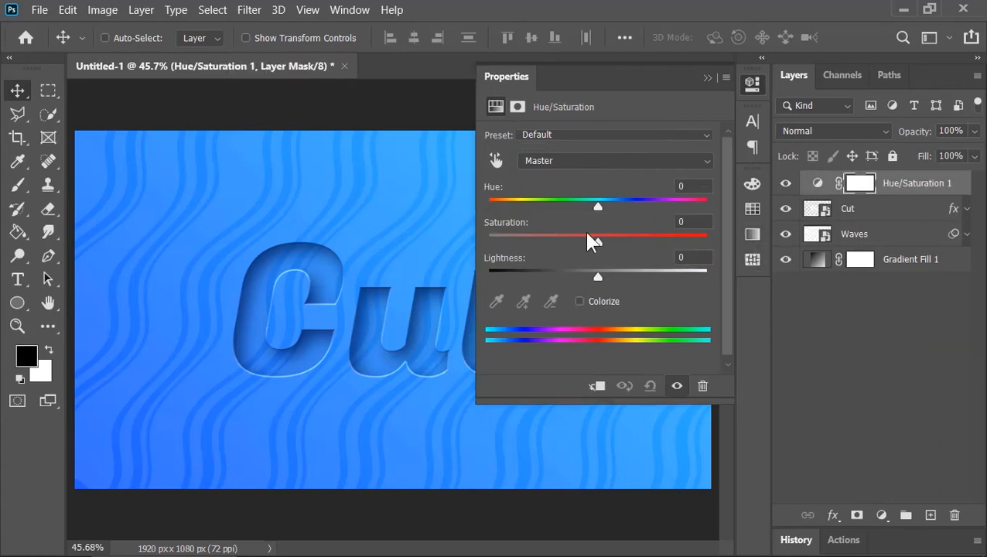
mouse_move(600, 209)
left_mouse_down()
mouse_move(499, 203)
mouse_move(624, 203)
mouse_move(584, 205)
left_mouse_up()
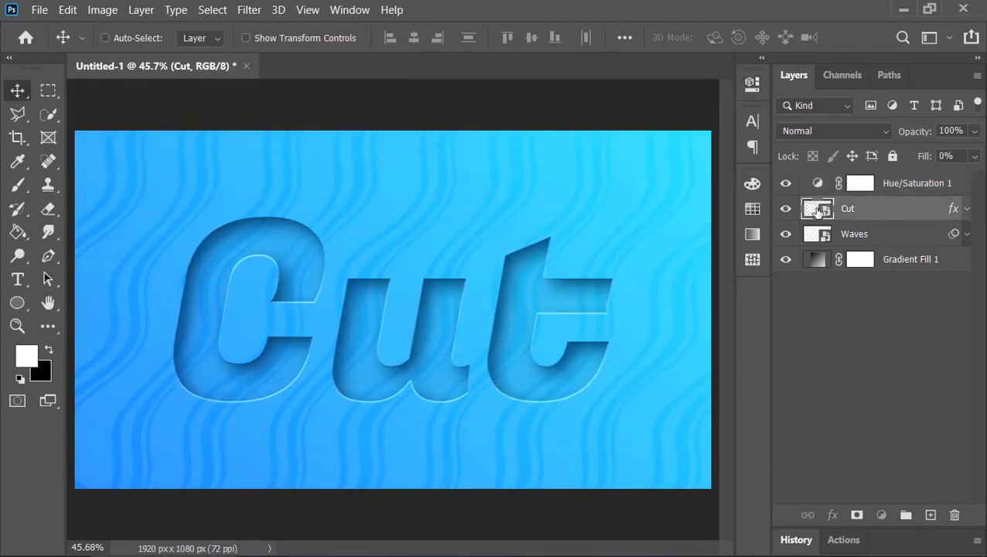
Step: Replace the Cut Smart Object's contents with the pasted logo, hiding the text, revealing the full logo and saving the changes
double_click(819, 211)
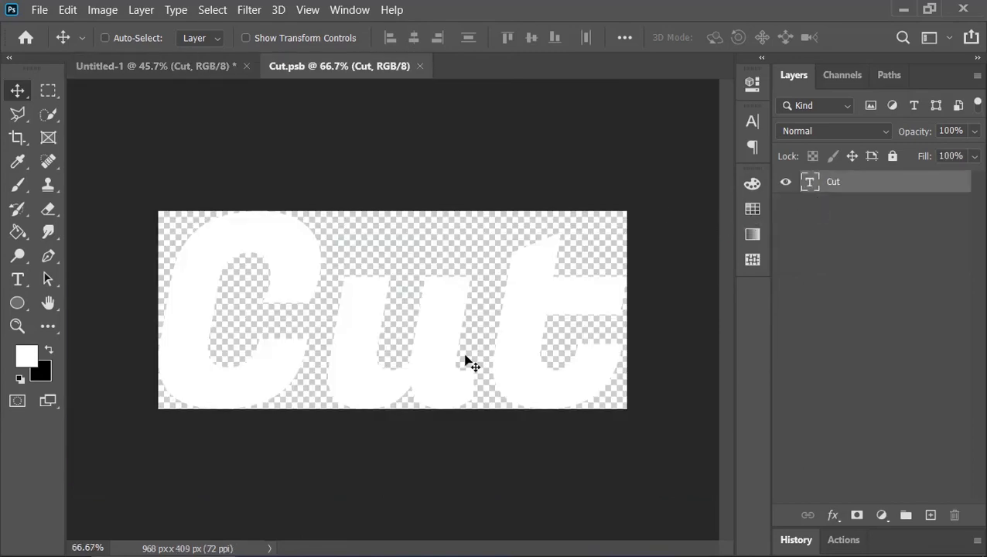
key("ctrl+v")
left_click(786, 205)
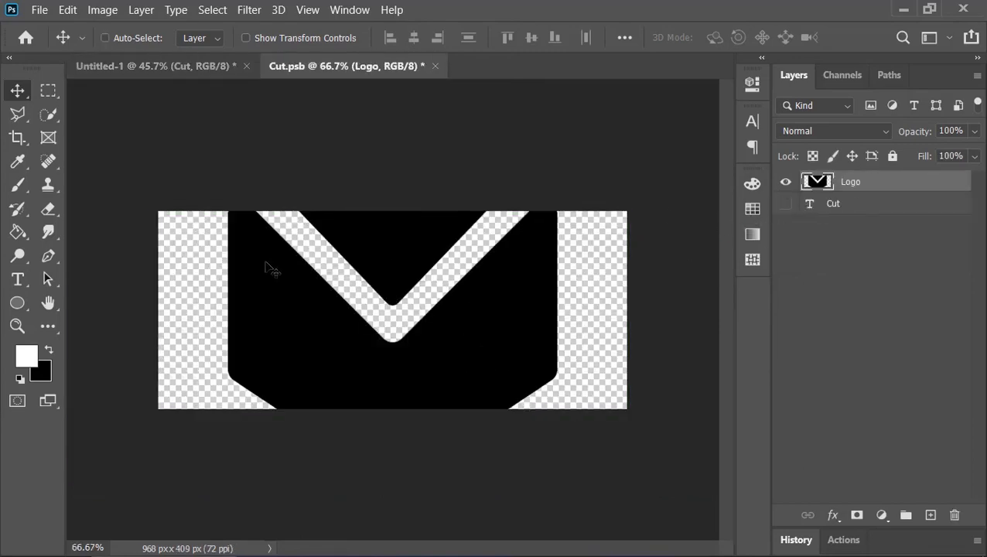
left_click(102, 9)
left_click(116, 218)
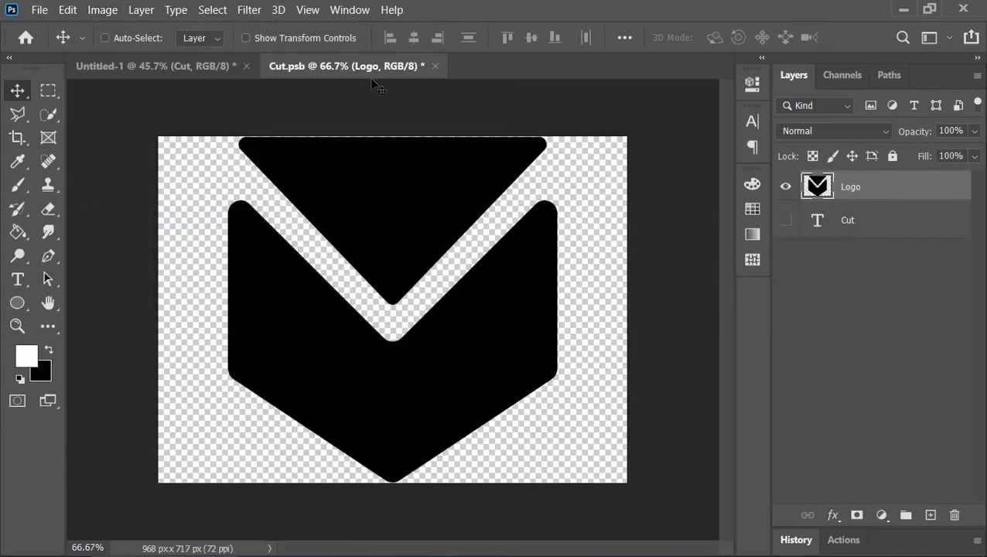
left_click(434, 66)
left_click(455, 243)
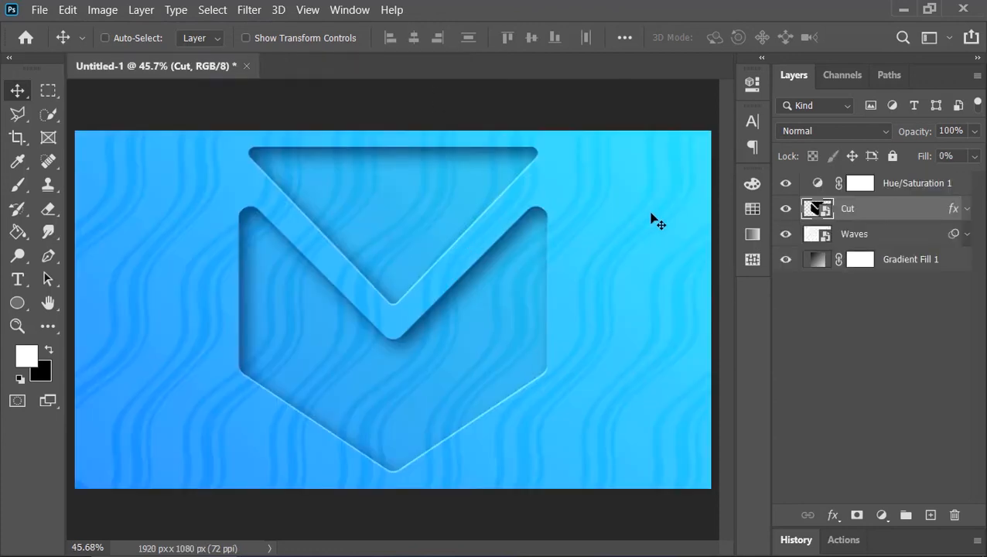
Step: Scale the cut-out logo down proportionally around its centre so it has more space on the canvas
key("ctrl+t")
left_click_drag(611, 146, 571, 218)
left_click(867, 38)
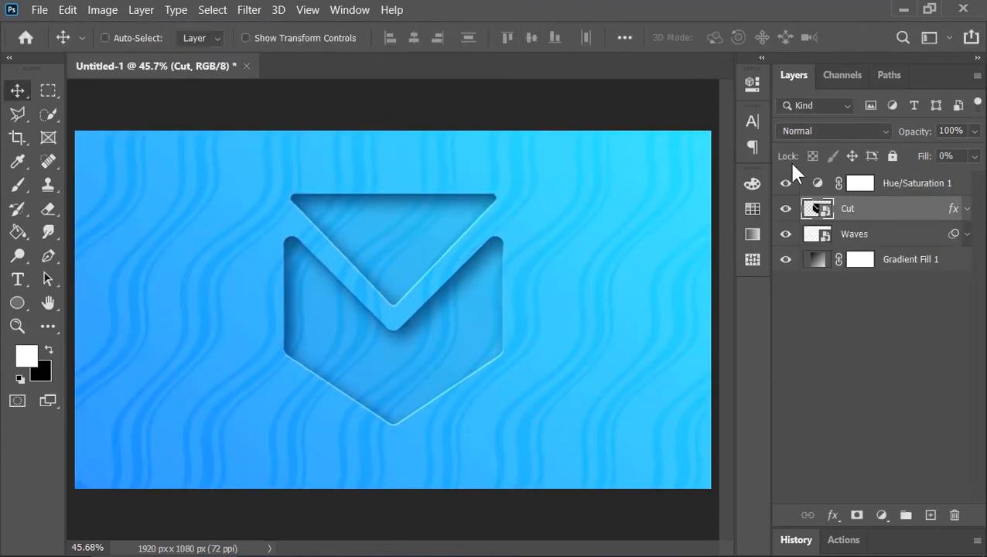
Step: Open the settings of the Hue/Saturation 1 adjustment layer
double_click(814, 182)
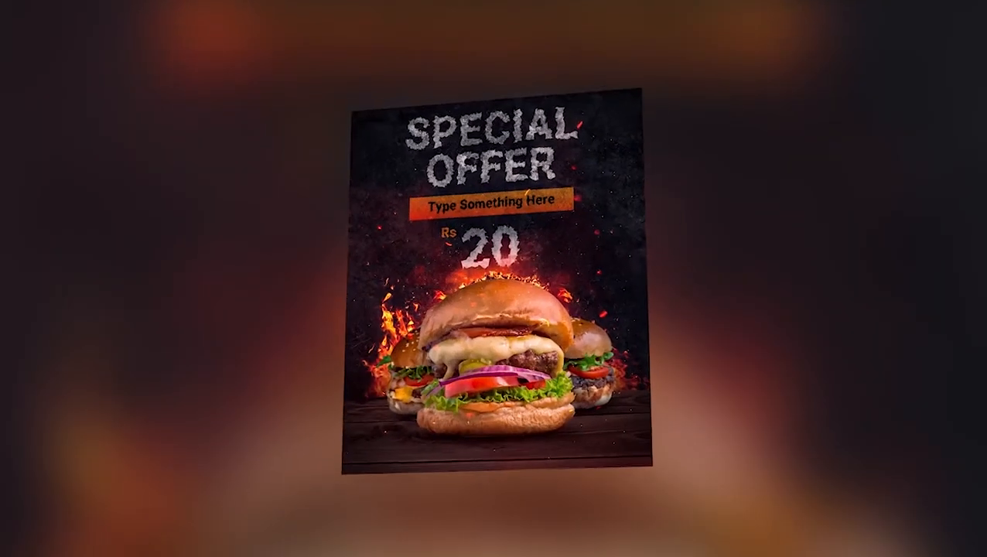